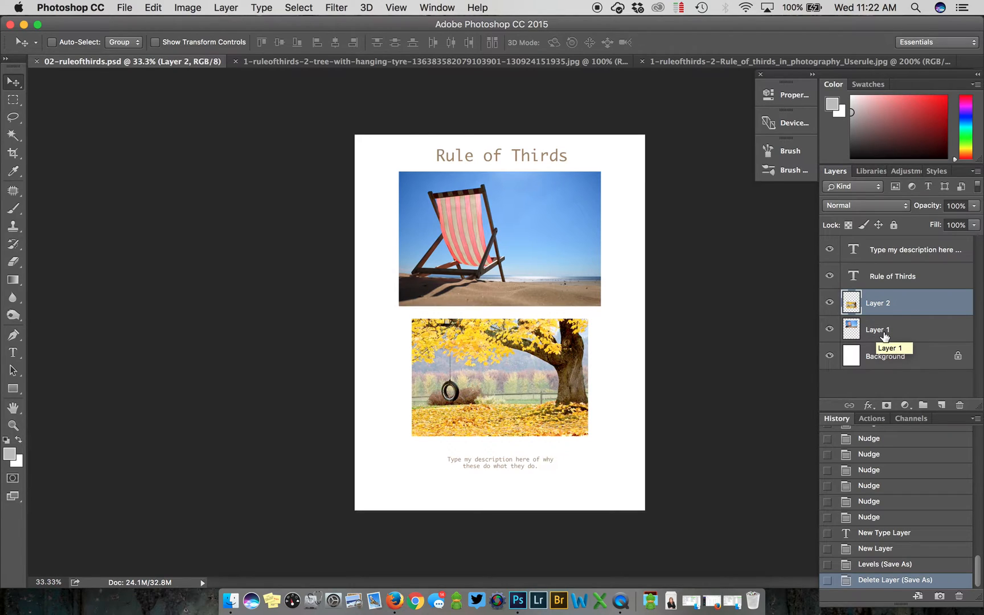
click(924, 341)
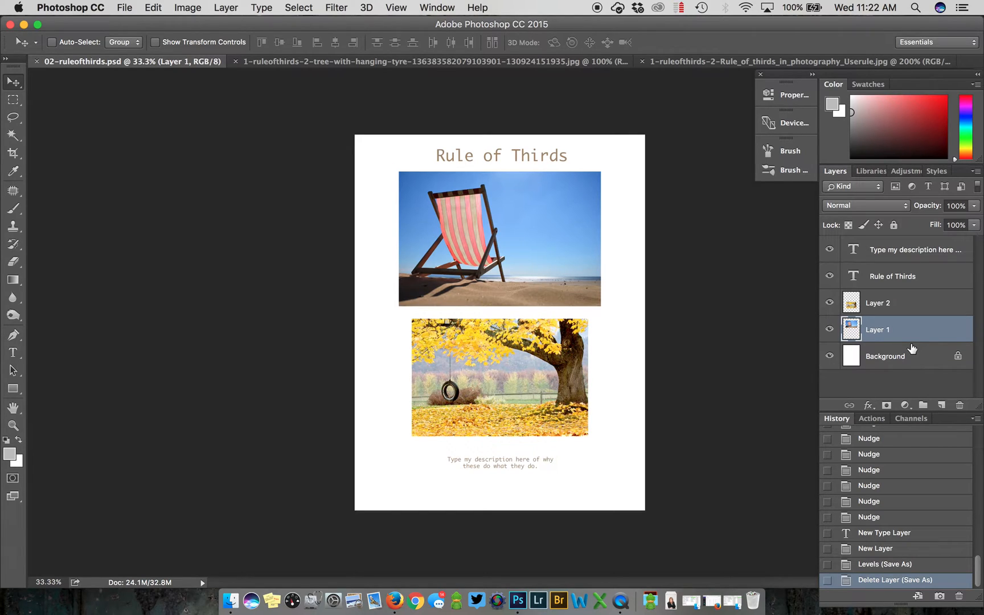
click(896, 317)
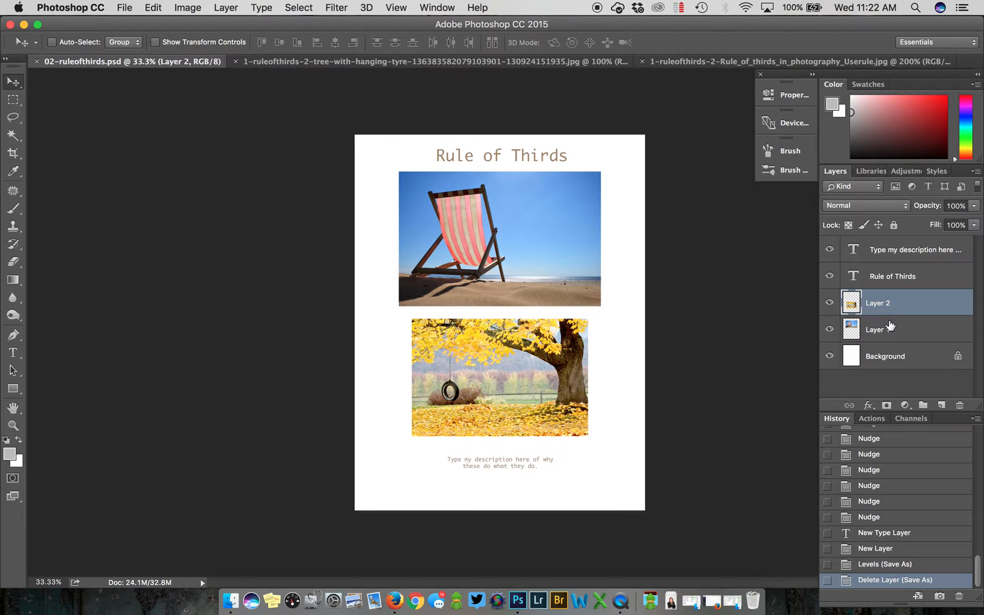
key(super+j)
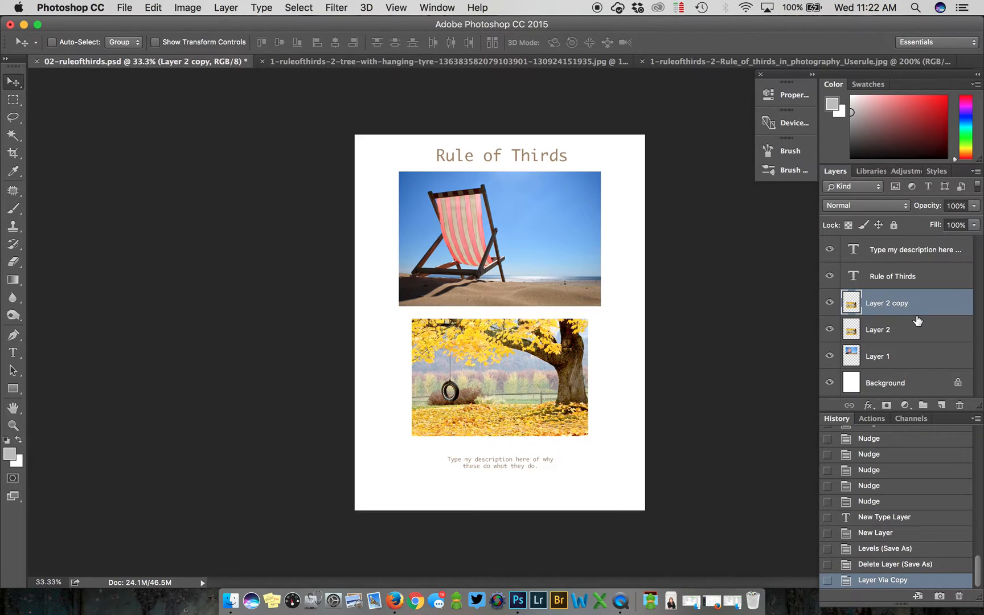
key(super+z)
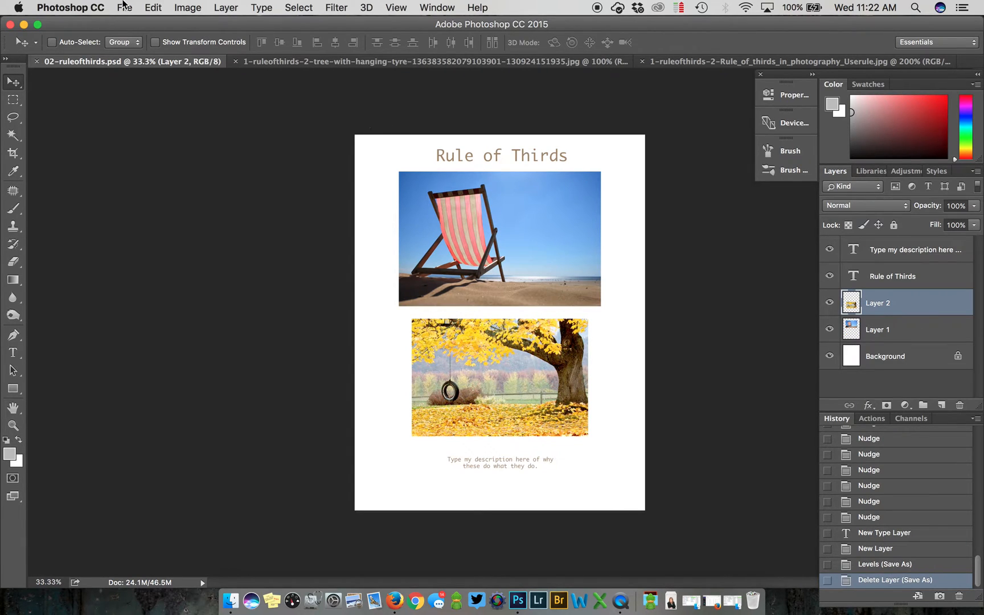
Step: Duplicate Layer 2, the autumn tree photo, using Layer Via Copy
click(226, 7)
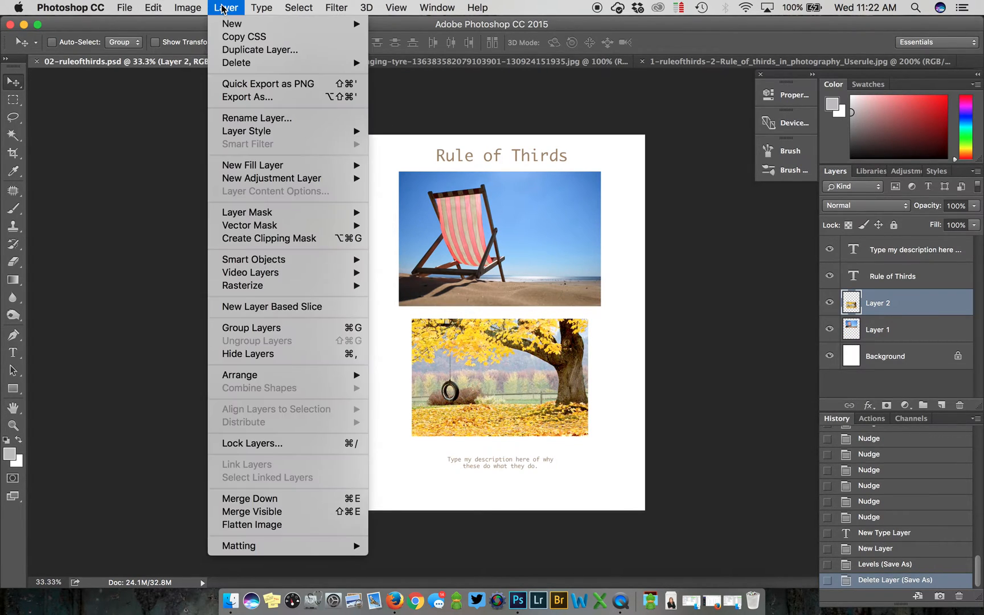
mouse_move(246, 32)
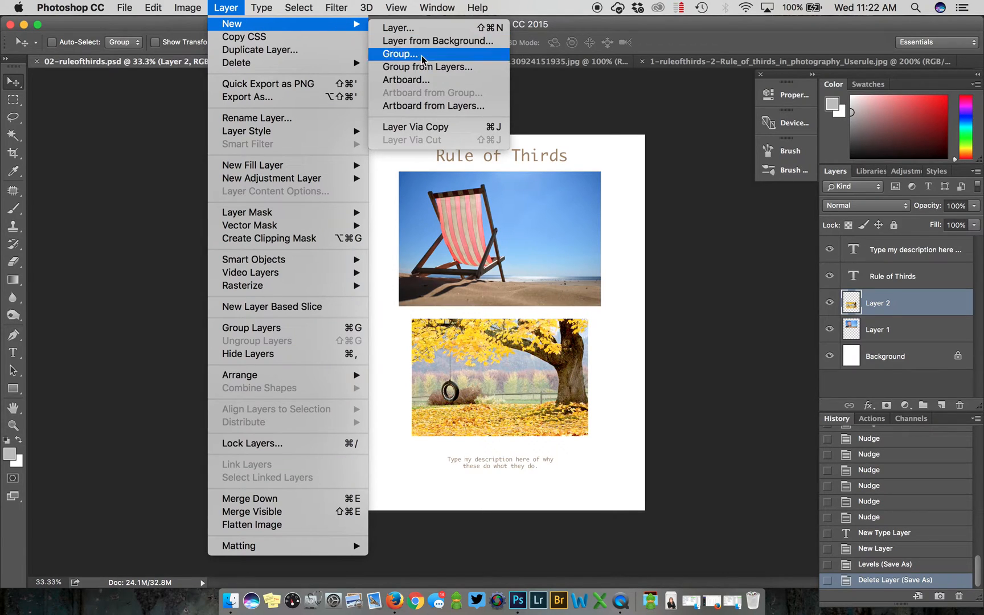
click(501, 131)
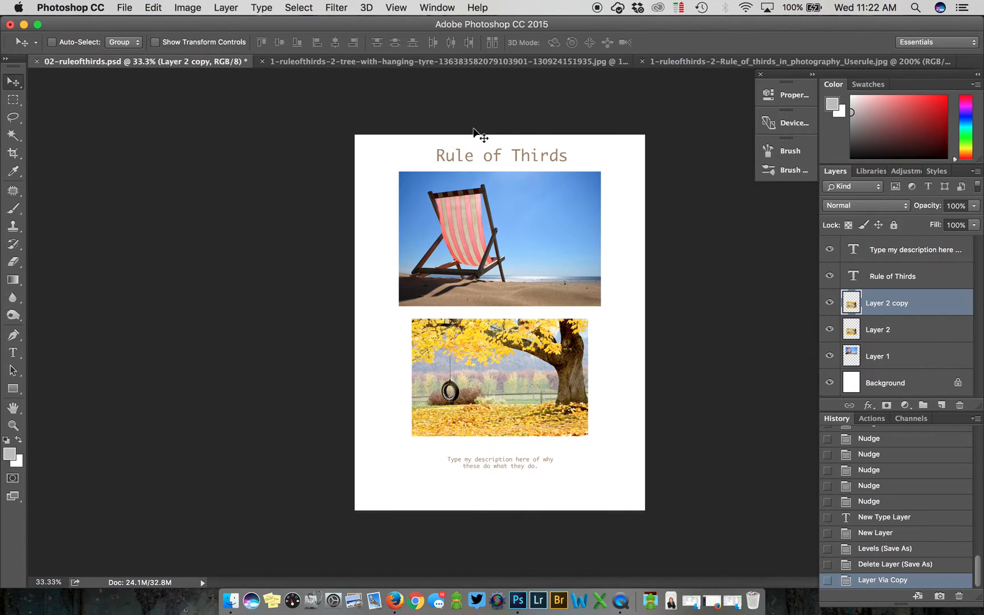
Step: Adjust the Levels of Layer 2 copy, setting the input levels to 20, 0.93 and 229
click(191, 8)
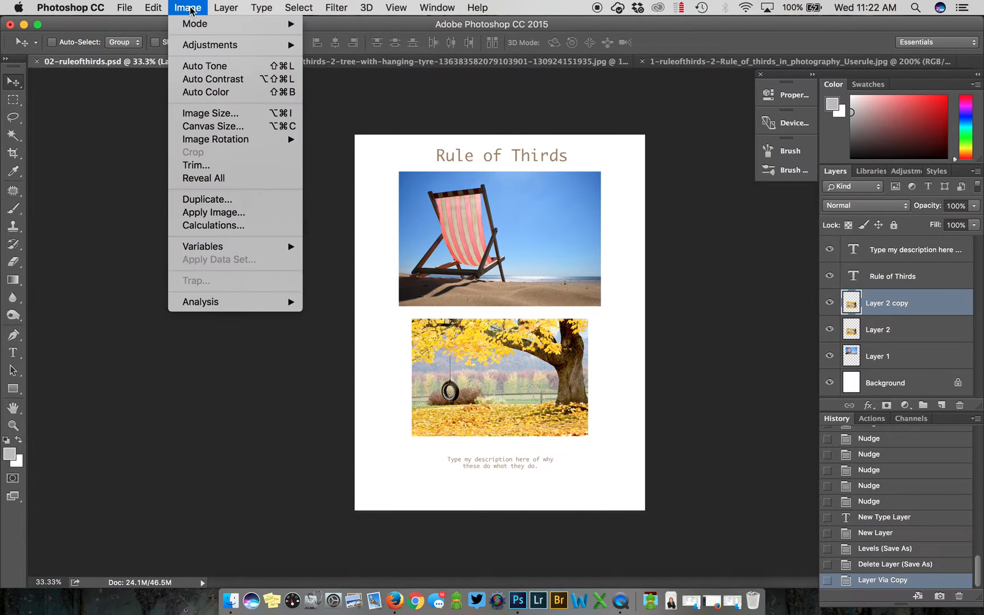
mouse_move(200, 46)
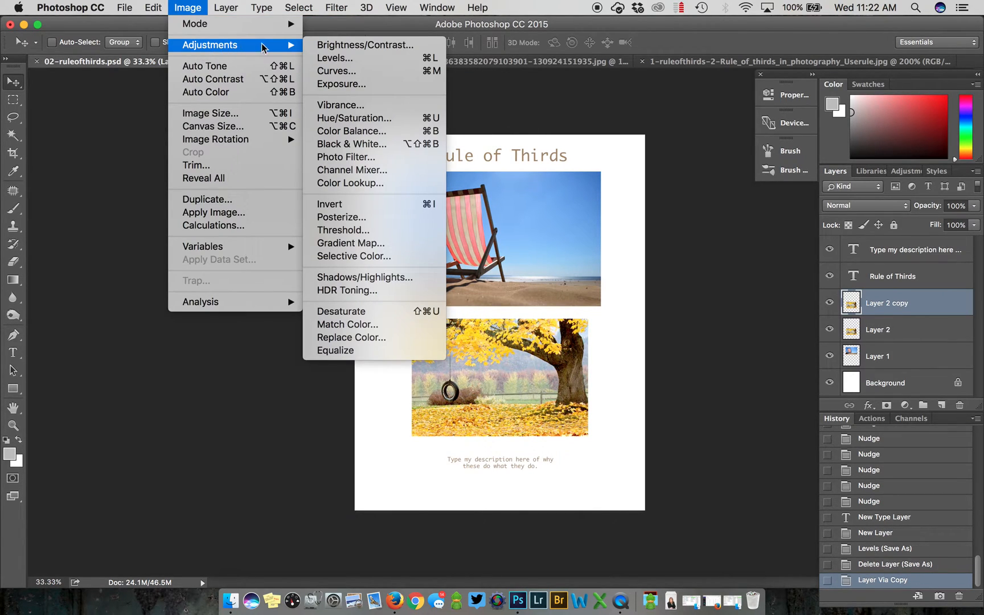
click(369, 59)
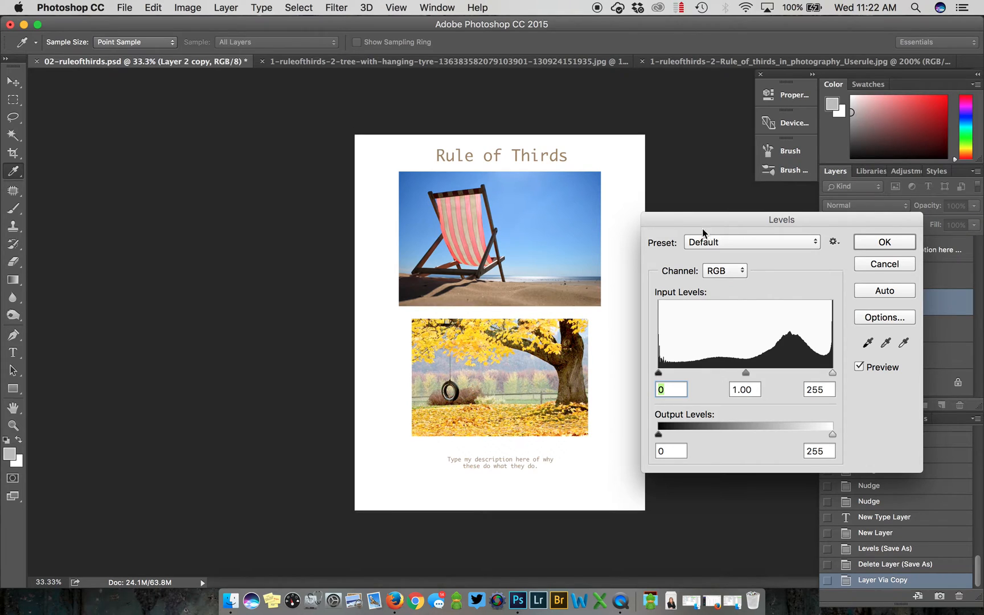
drag(692, 217, 703, 200)
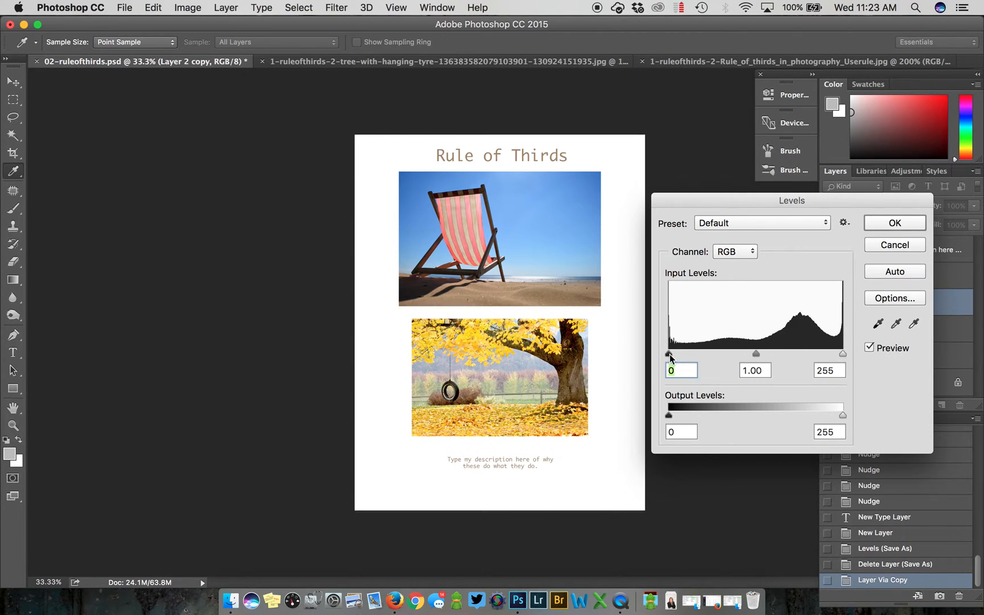
drag(670, 354, 691, 355)
drag(764, 354, 758, 354)
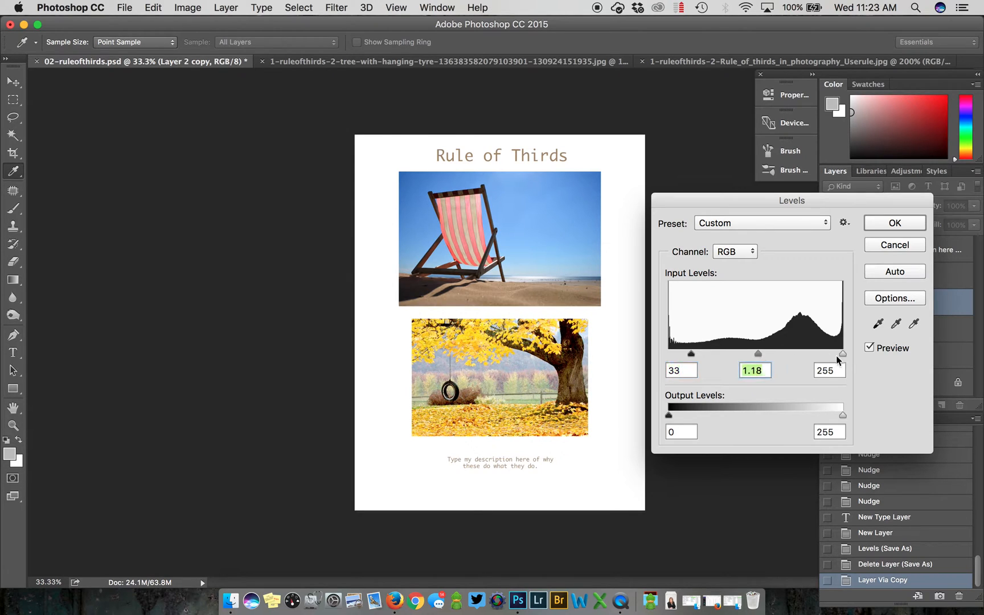
mouse_move(844, 354)
mouse_down()
mouse_move(785, 357)
mouse_move(835, 355)
mouse_up()
drag(754, 353, 767, 351)
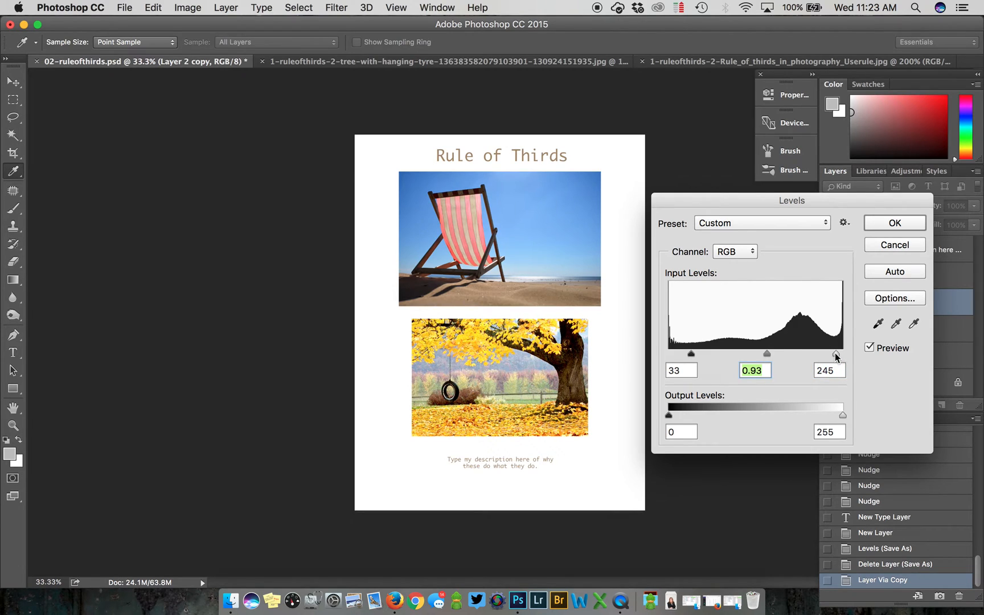
drag(836, 354, 825, 353)
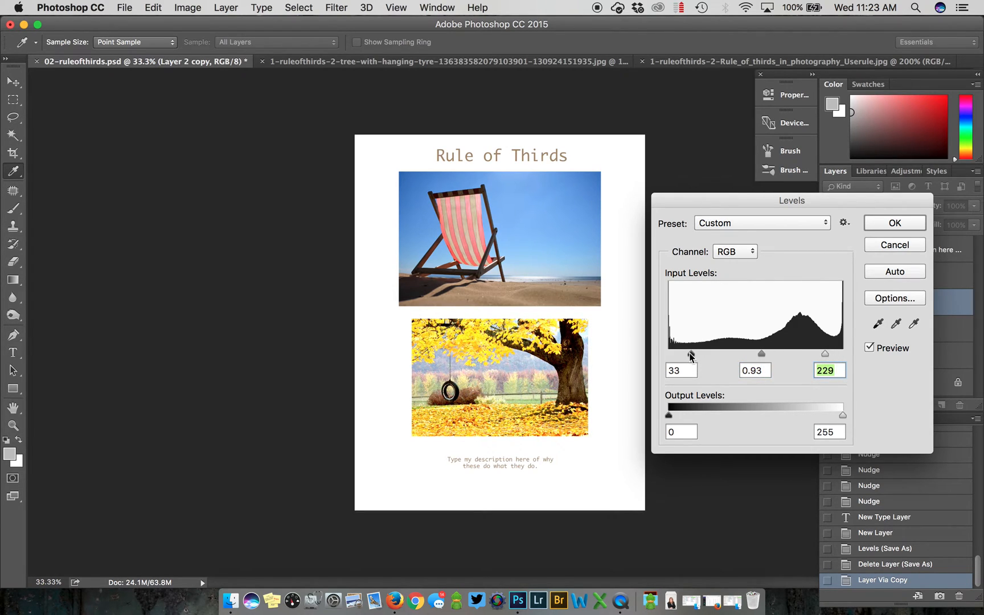
drag(689, 353, 681, 353)
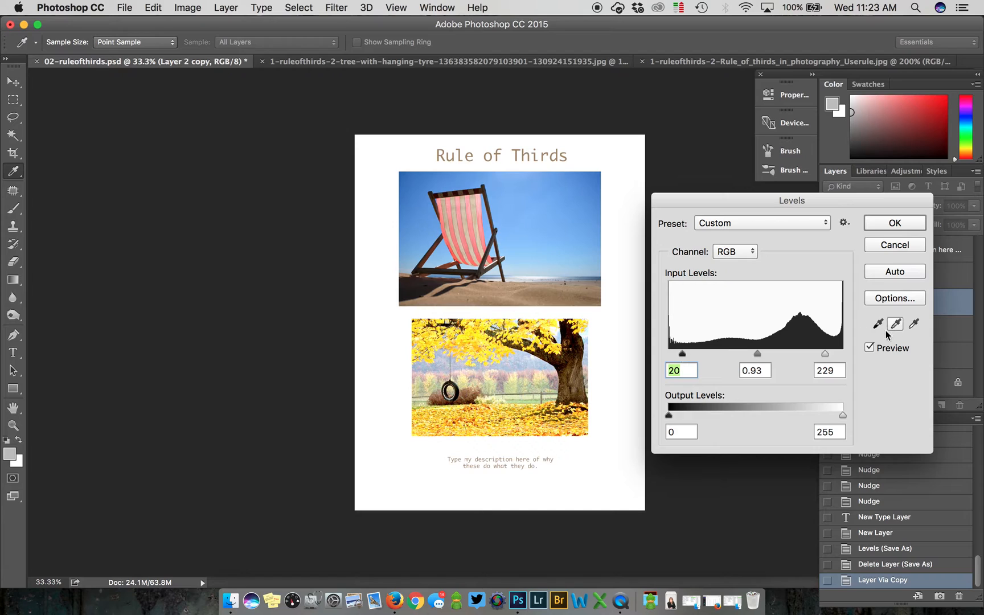
Step: Compare the tree photo with and without the Levels preview and apply the adjustment
click(868, 348)
click(868, 348)
click(869, 349)
click(869, 349)
click(868, 349)
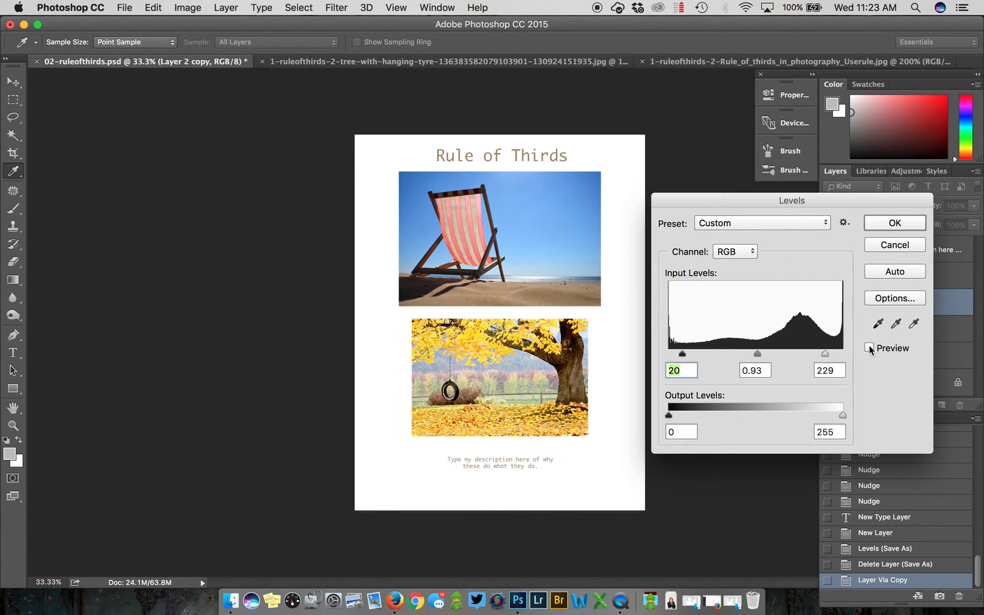
click(869, 349)
click(869, 348)
click(868, 349)
click(895, 222)
key(v)
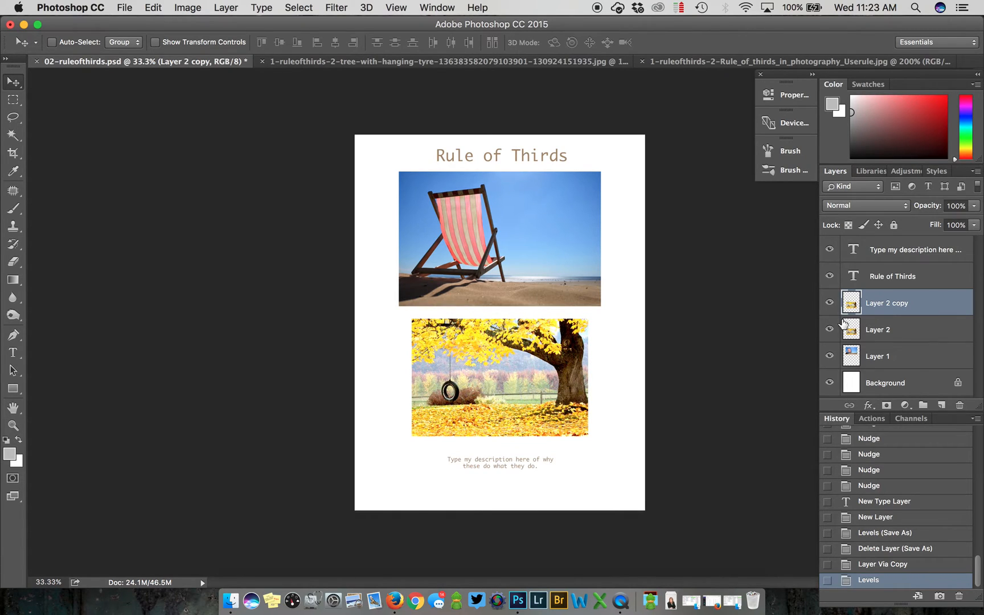
Step: Compare the adjusted tree photo with the original by repeatedly hiding and showing Layer 2 copy
click(830, 303)
click(830, 305)
click(830, 305)
click(829, 304)
click(829, 304)
click(829, 305)
click(830, 304)
click(830, 305)
Step: Step back in the history to before the Levels edit, return to it, and recheck Layer 2 copy against the original
click(869, 565)
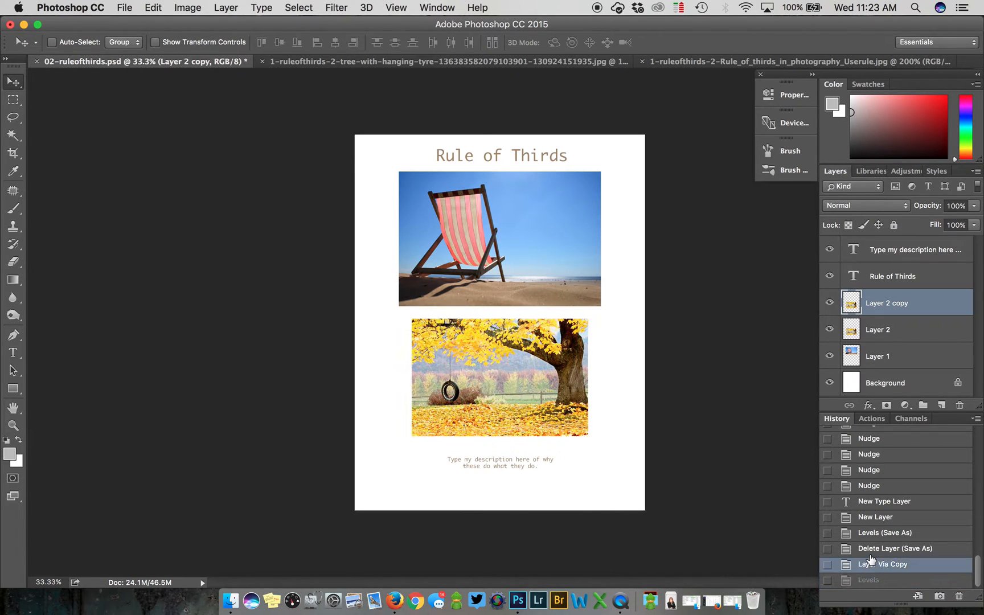
click(871, 580)
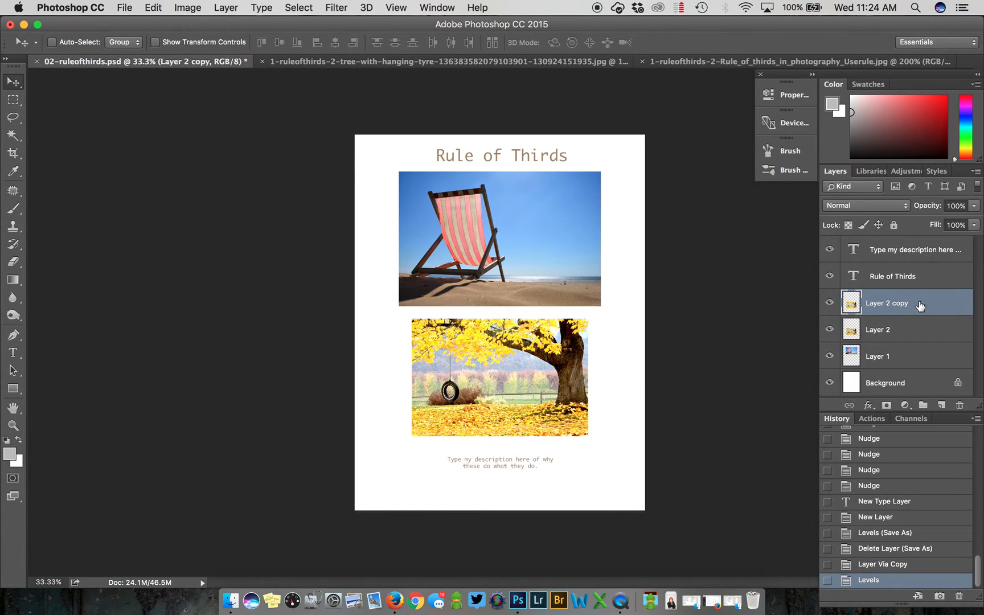
click(830, 303)
click(829, 303)
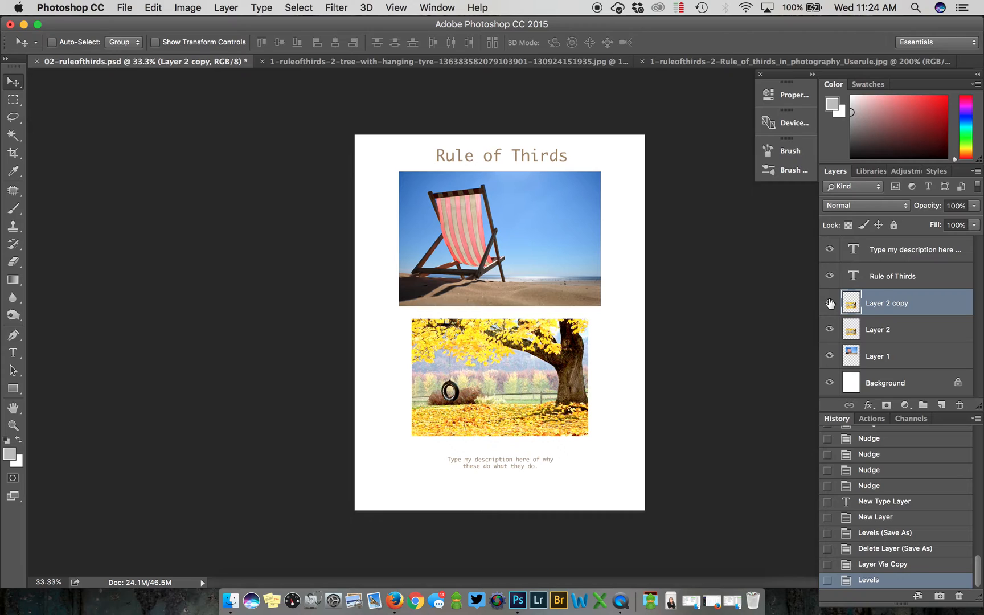
Step: Try different opacities on Layer 2 copy, including 27% and 100%, ending slightly reduced
click(974, 206)
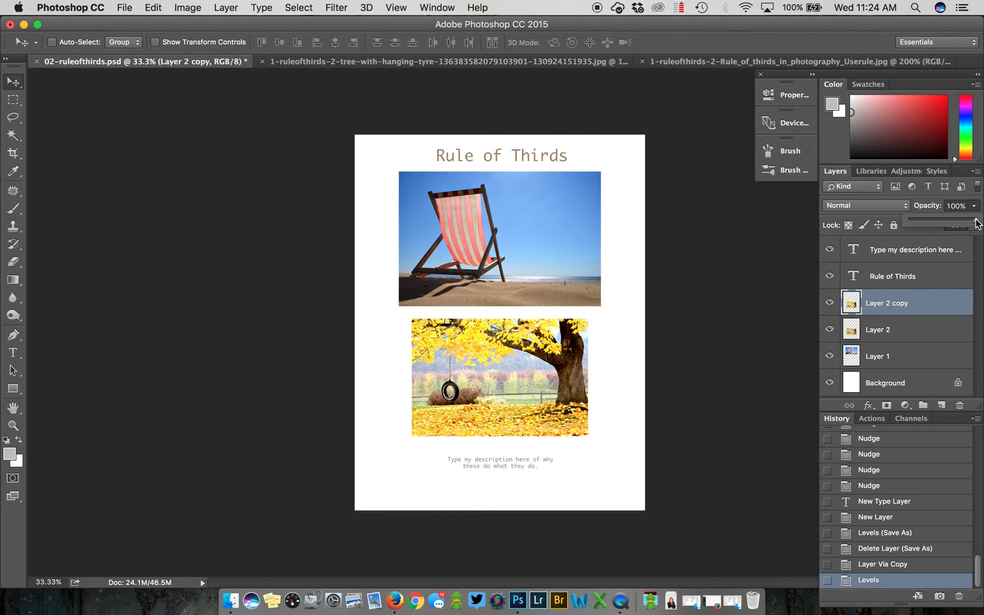
drag(975, 220, 899, 224)
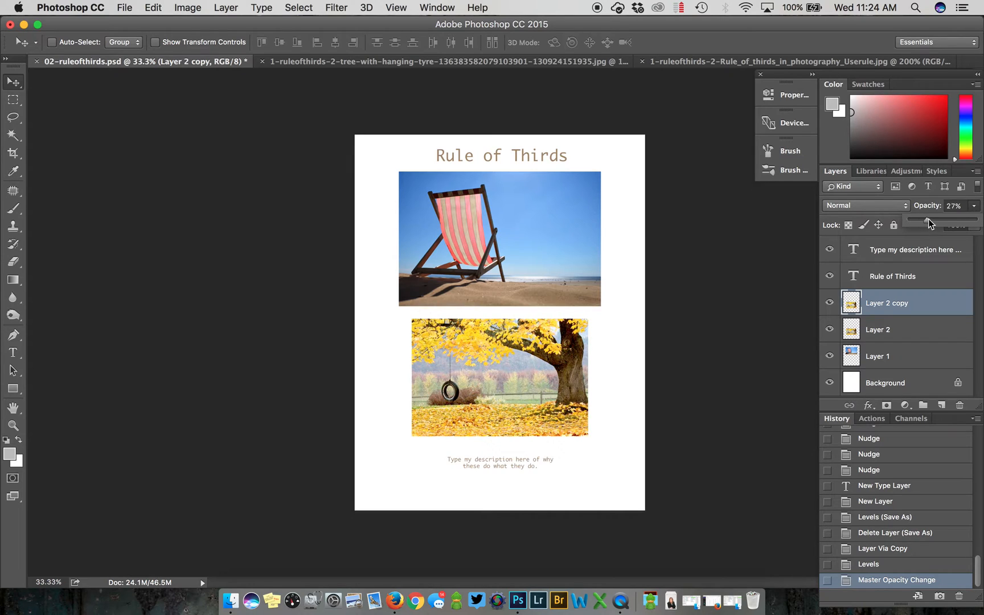
mouse_move(955, 222)
mouse_down()
mouse_move(981, 222)
mouse_move(949, 226)
mouse_move(971, 227)
mouse_up()
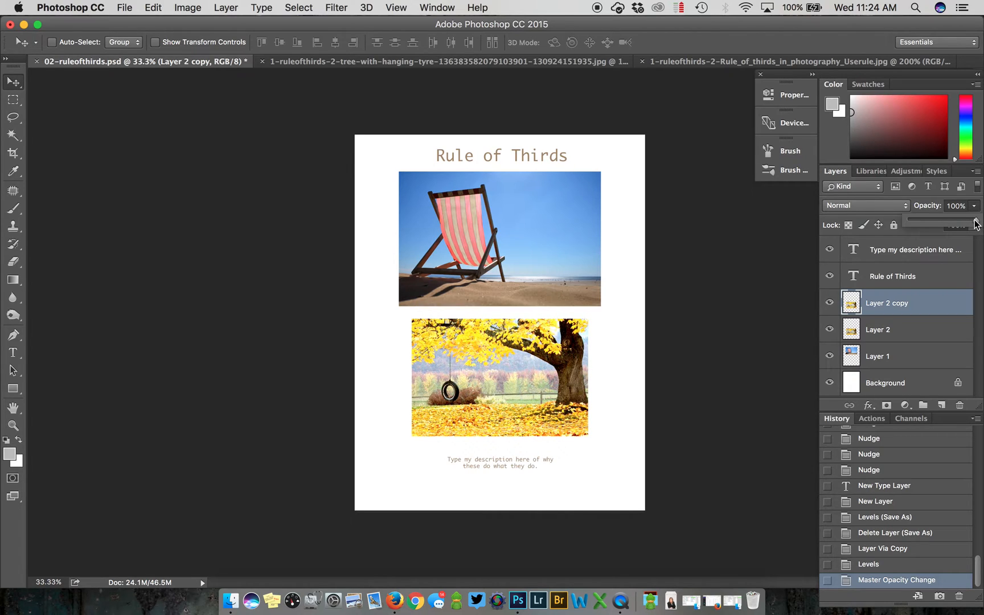
drag(974, 219, 957, 219)
Step: Hide Layer 2, the original tree photo beneath the adjusted copy
click(878, 335)
click(879, 331)
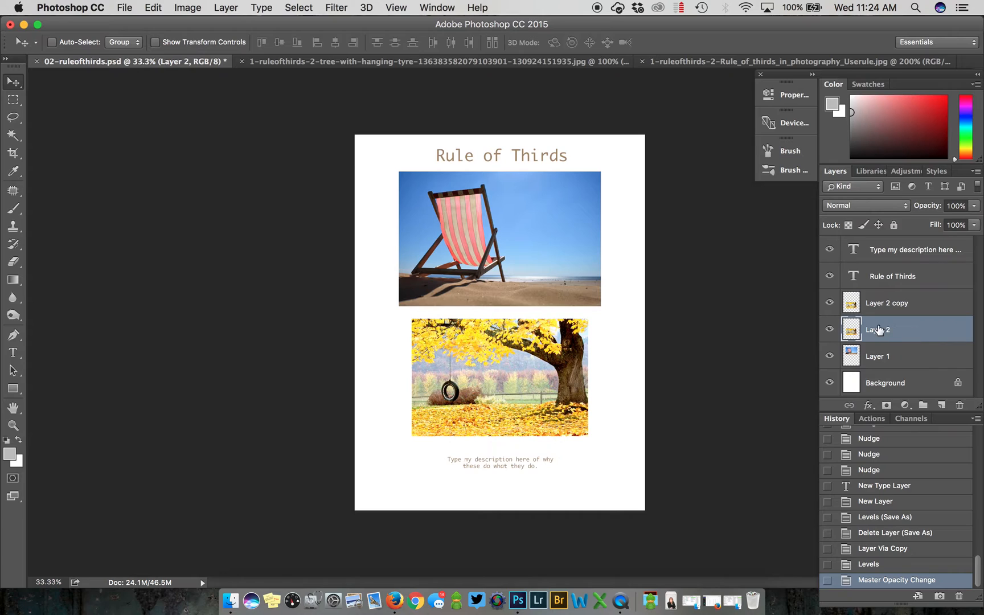
click(829, 332)
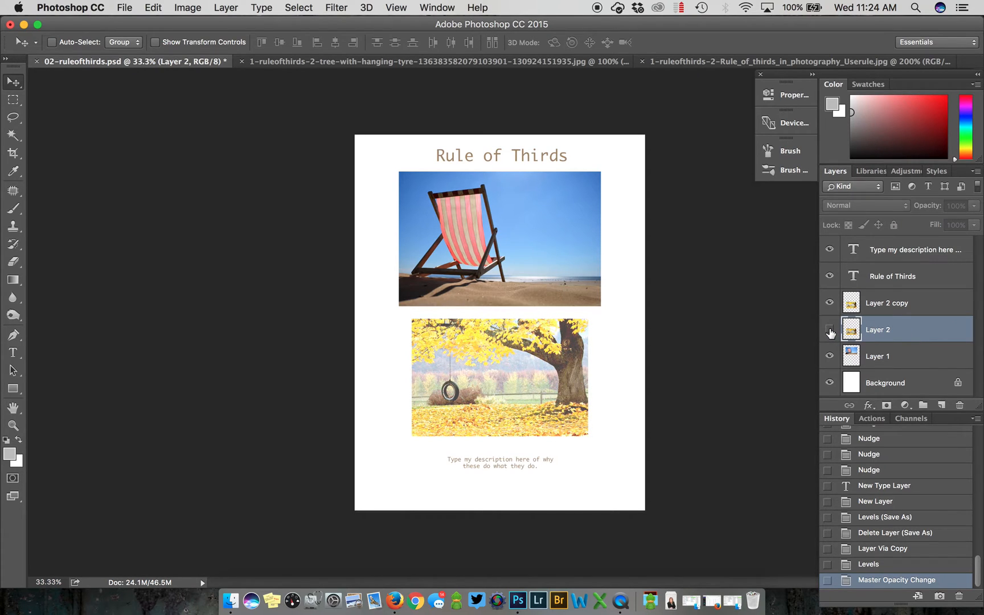
Step: Raise the opacity of Layer 2 copy to 100% and reduce it to 72%
click(895, 306)
click(974, 205)
drag(958, 221, 981, 220)
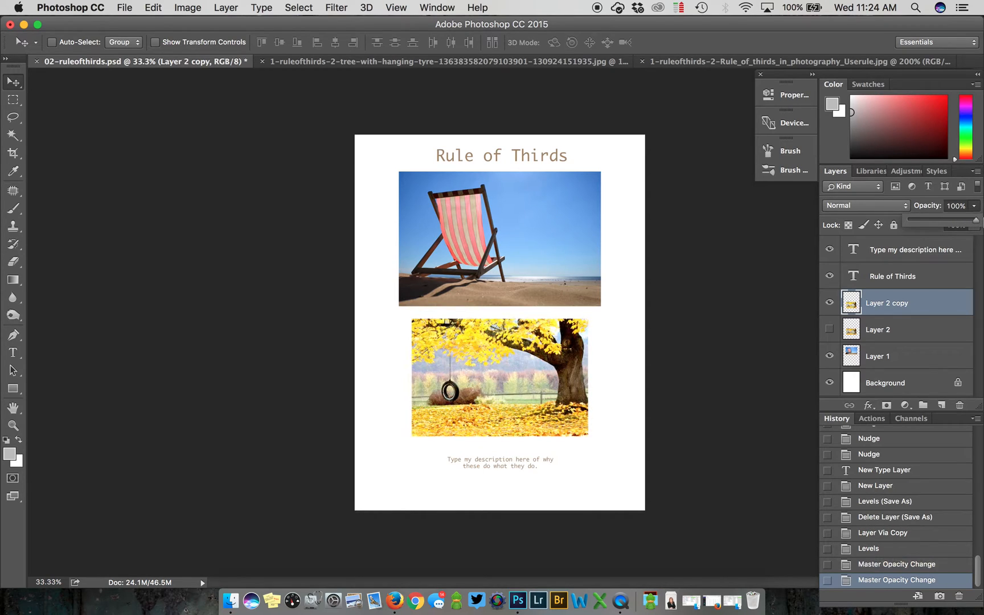
mouse_move(976, 219)
mouse_down()
mouse_move(930, 224)
mouse_move(957, 224)
mouse_up()
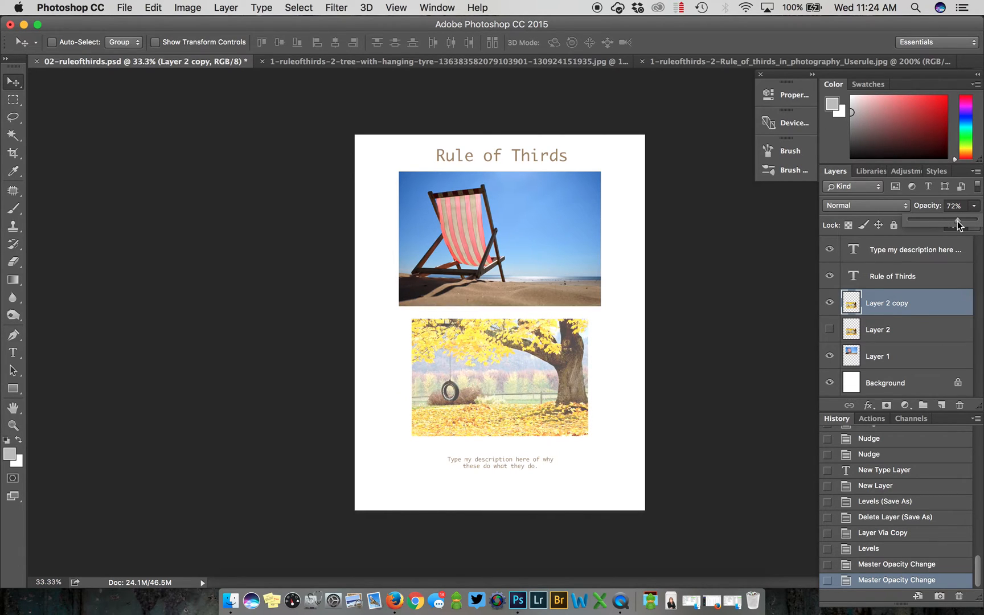
Step: Show the original tree photo on Layer 2 again and reselect Layer 2 copy
click(910, 329)
click(910, 330)
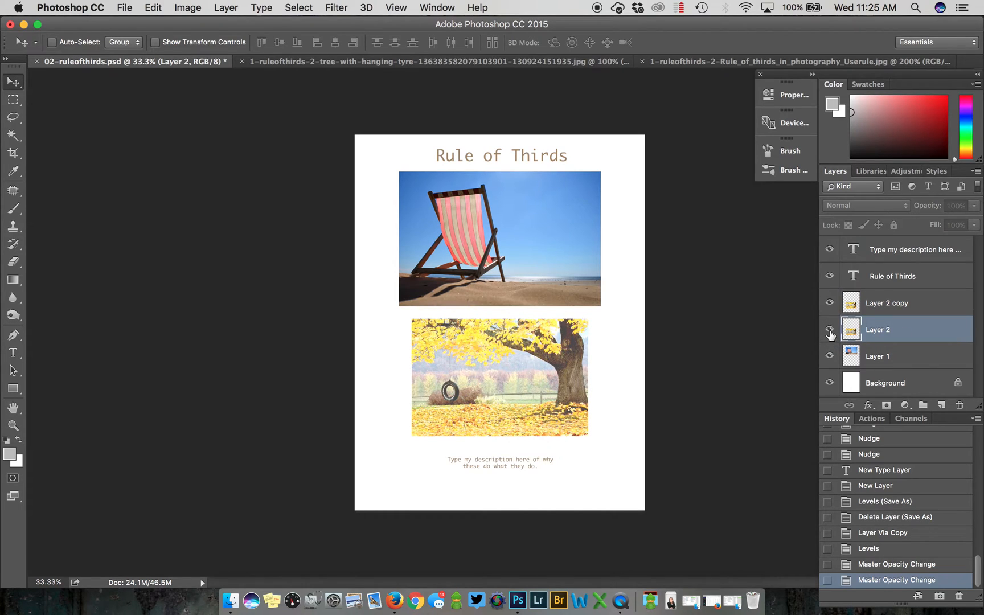
click(829, 329)
click(888, 305)
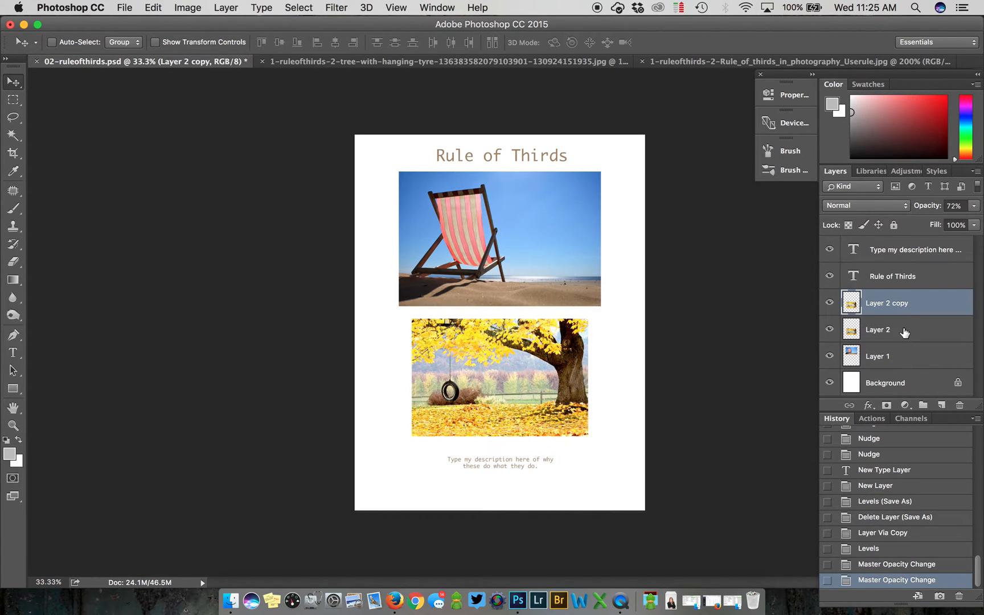
Step: Check the effect of the 72% opacity copy by hiding and showing it over the original photo
click(831, 306)
click(830, 304)
click(830, 304)
click(830, 304)
click(830, 304)
click(830, 304)
Step: Create a new empty layer directly above the Background, keeping the default name, Normal mode and 100% opacity
click(901, 387)
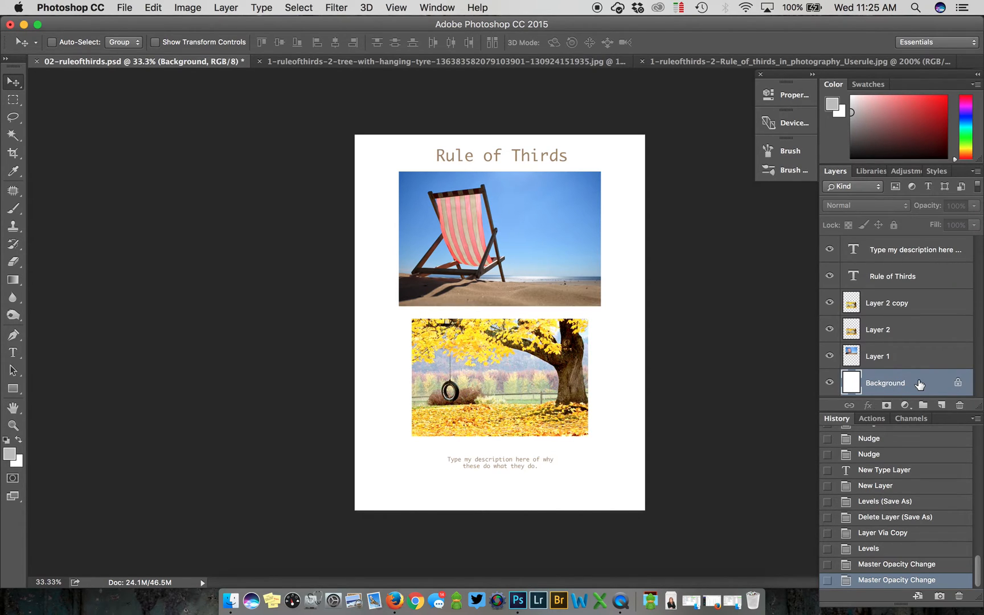
click(226, 8)
mouse_move(350, 24)
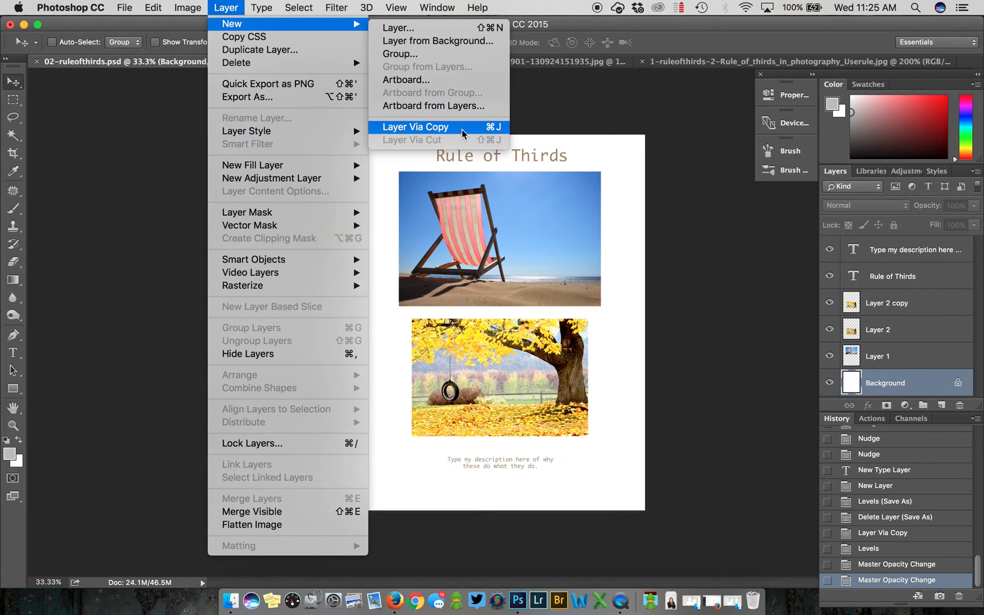
click(424, 28)
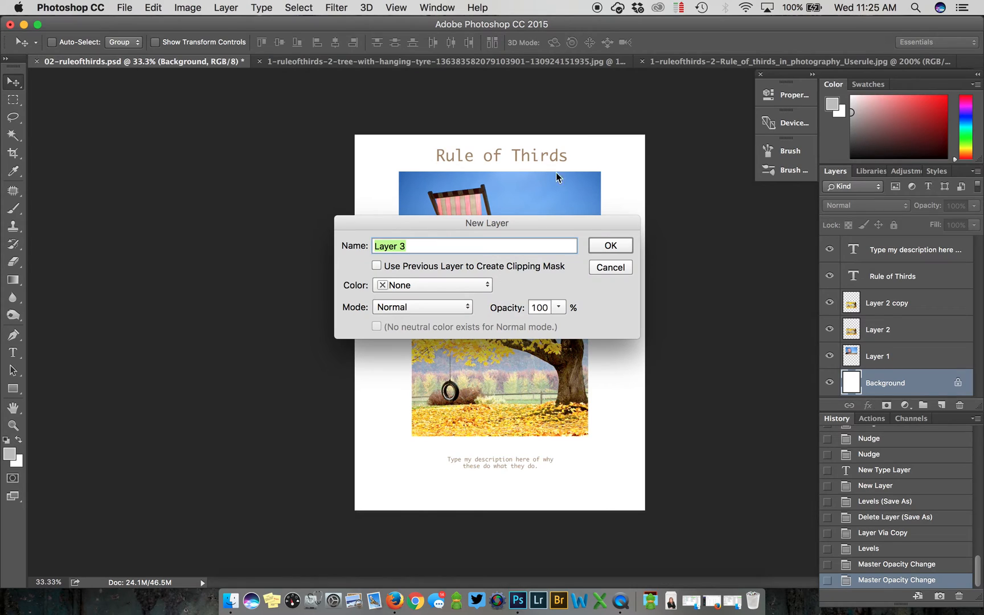
click(607, 247)
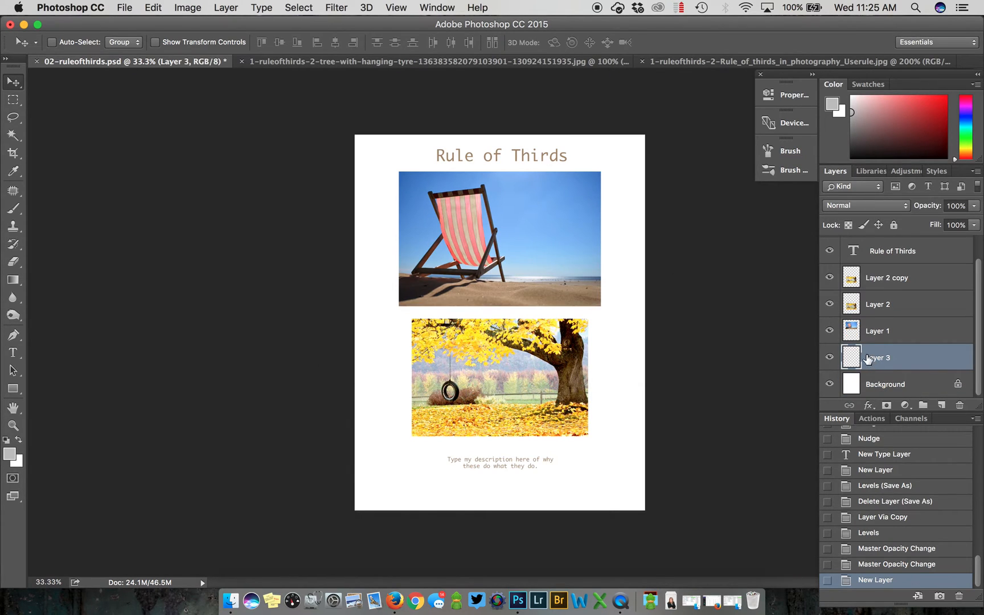
Step: Fill Layer 3 with the custom light teal color 96d5cf in Normal mode at 100% opacity
click(154, 9)
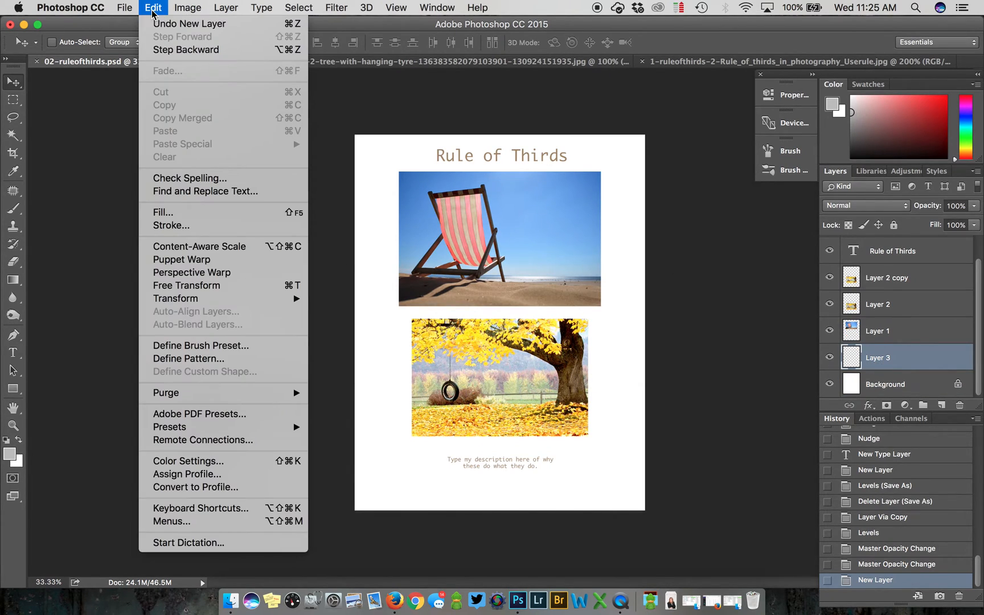
click(186, 213)
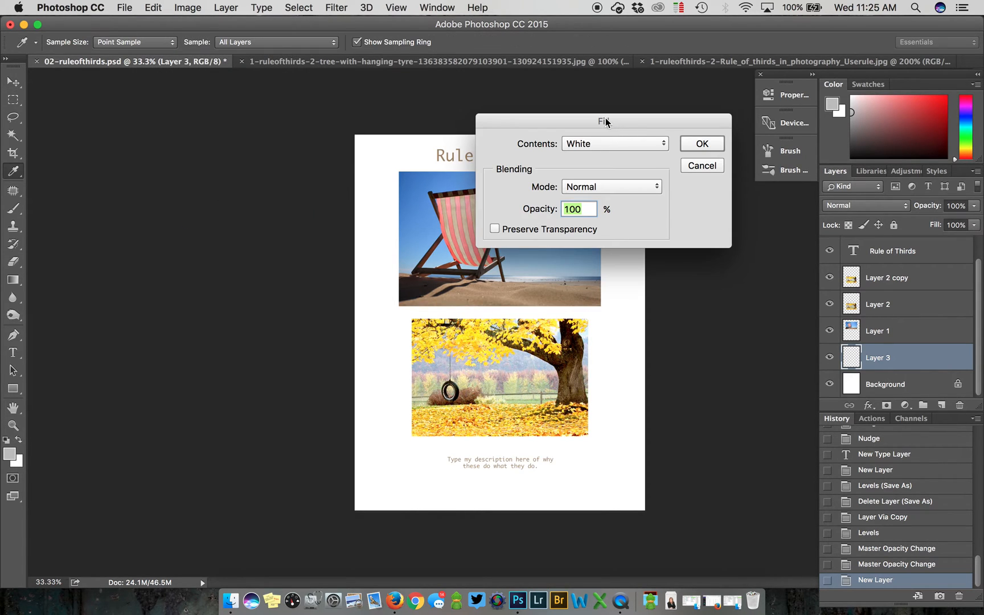
drag(604, 118, 789, 211)
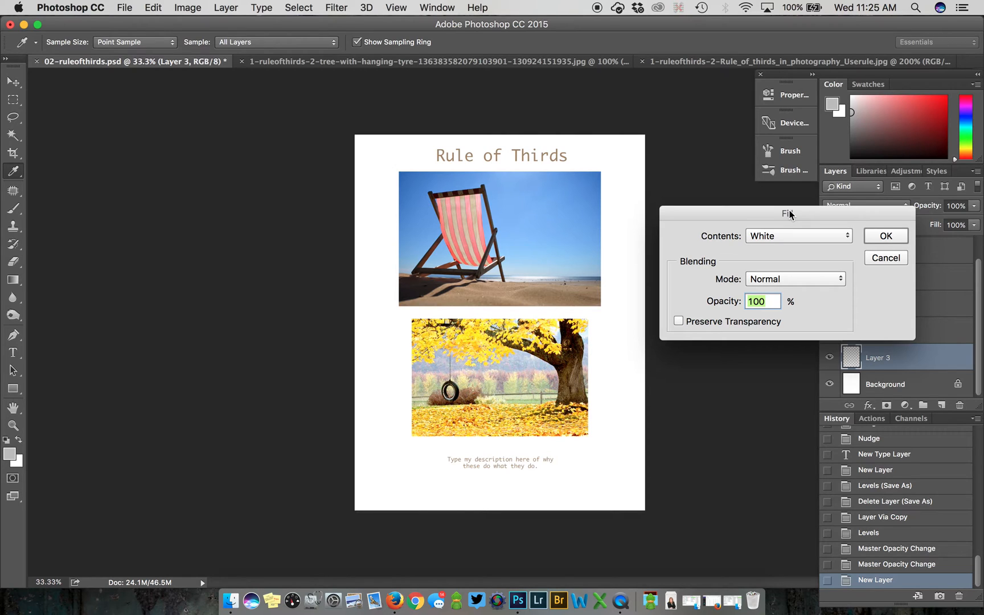
drag(789, 213, 779, 202)
click(770, 225)
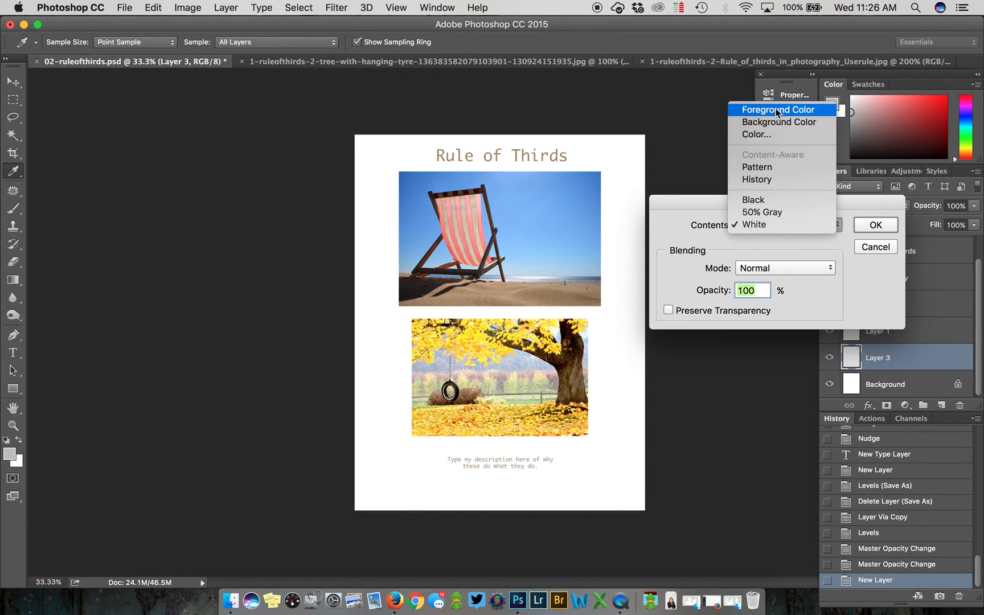
click(790, 136)
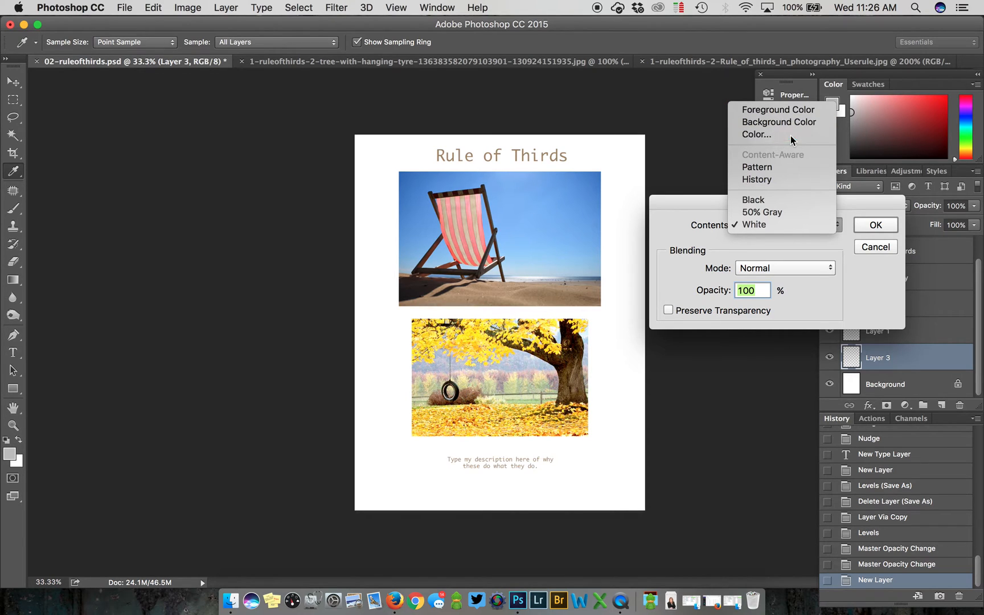
drag(780, 143, 780, 108)
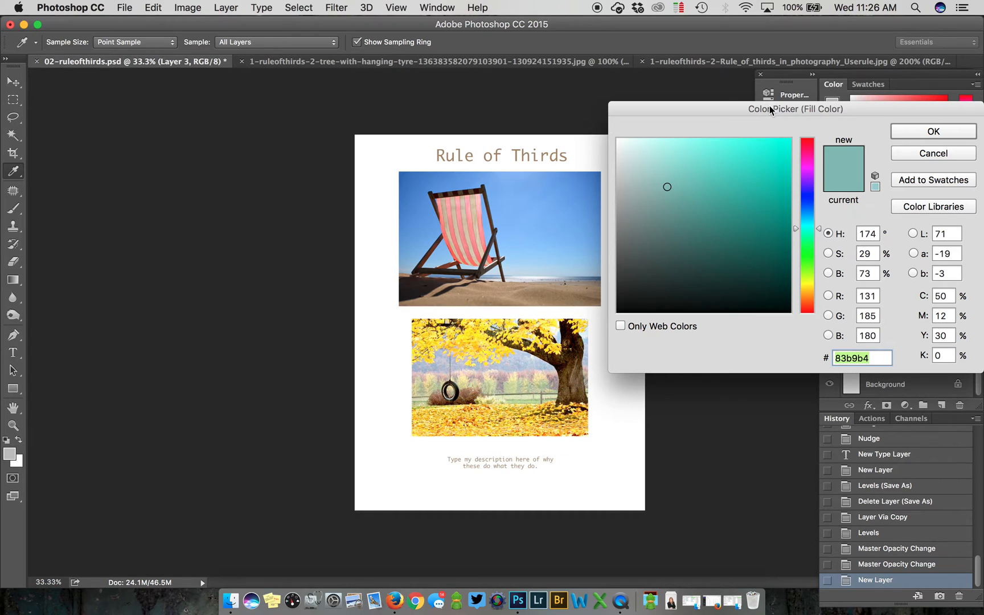
drag(667, 176, 668, 167)
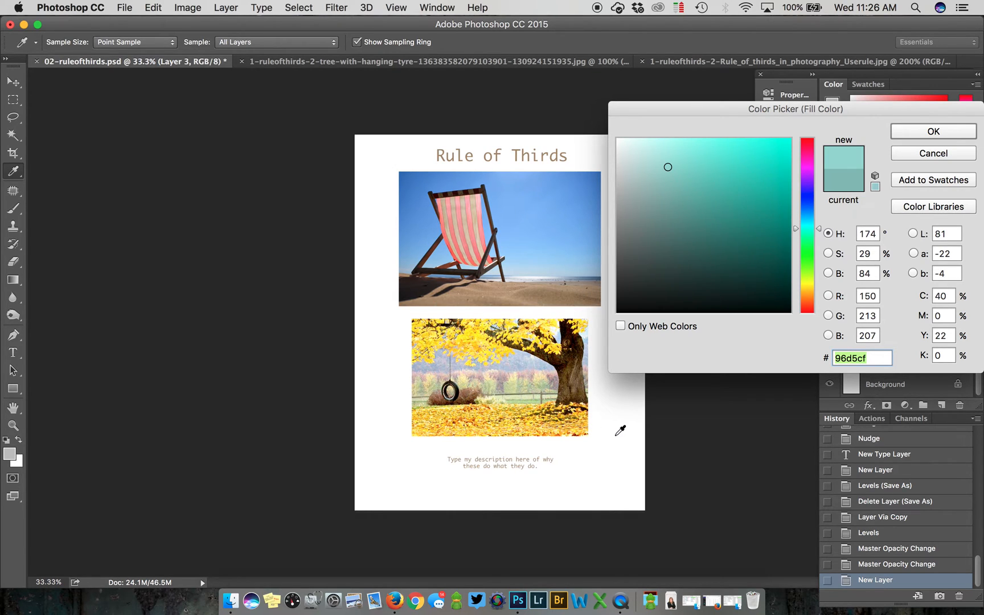
click(925, 132)
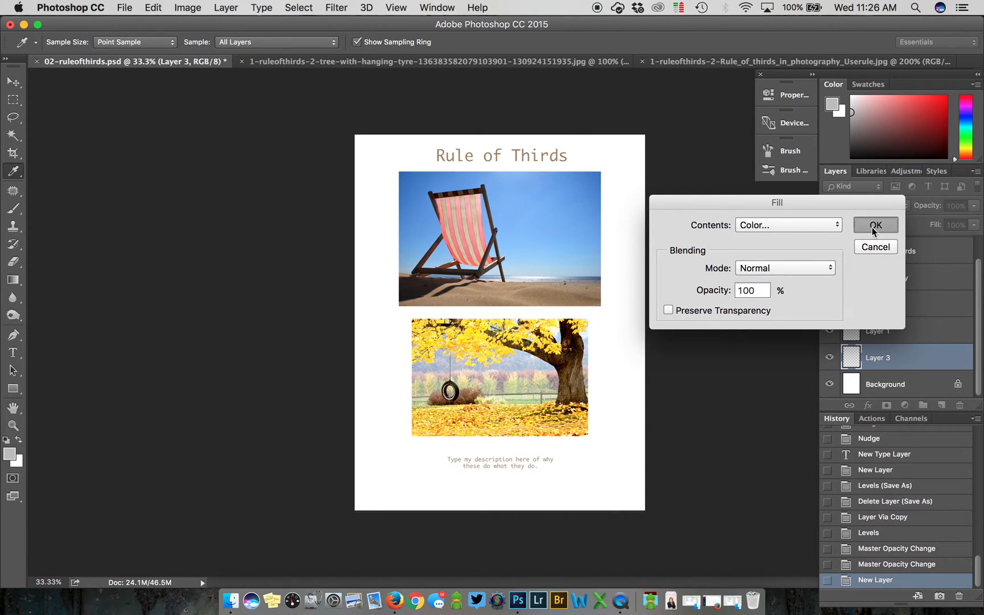
click(875, 226)
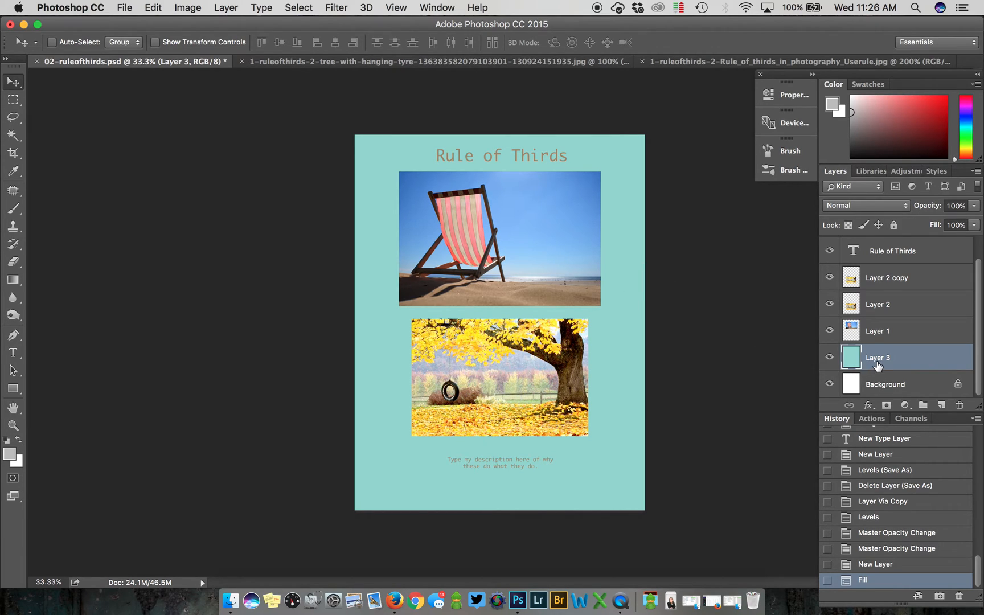
Step: Compare the poster with and without the teal fill by toggling Layer 3's visibility, leaving Layer 3 shown and selected
click(874, 382)
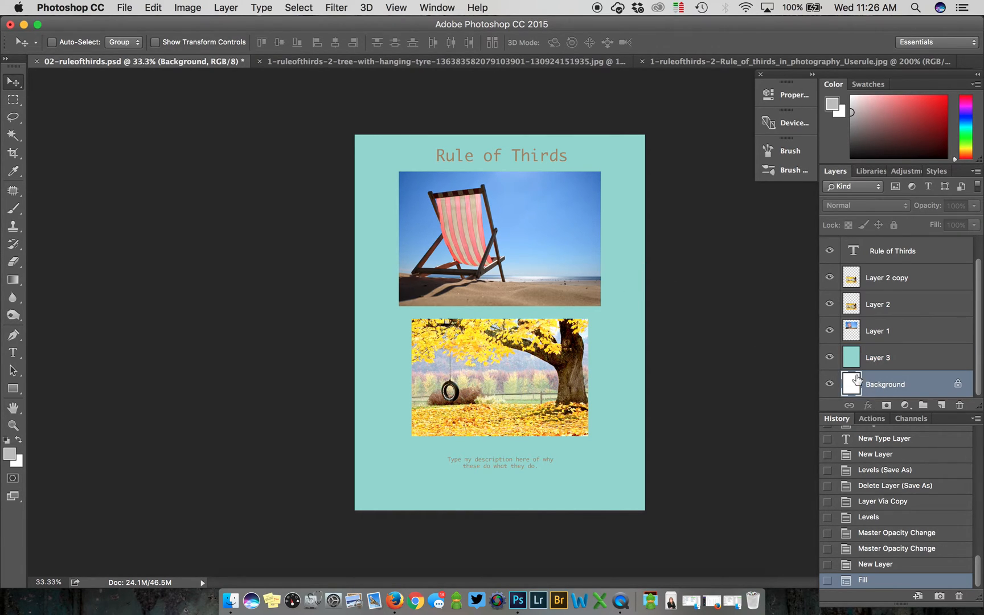
click(829, 359)
click(829, 359)
click(828, 359)
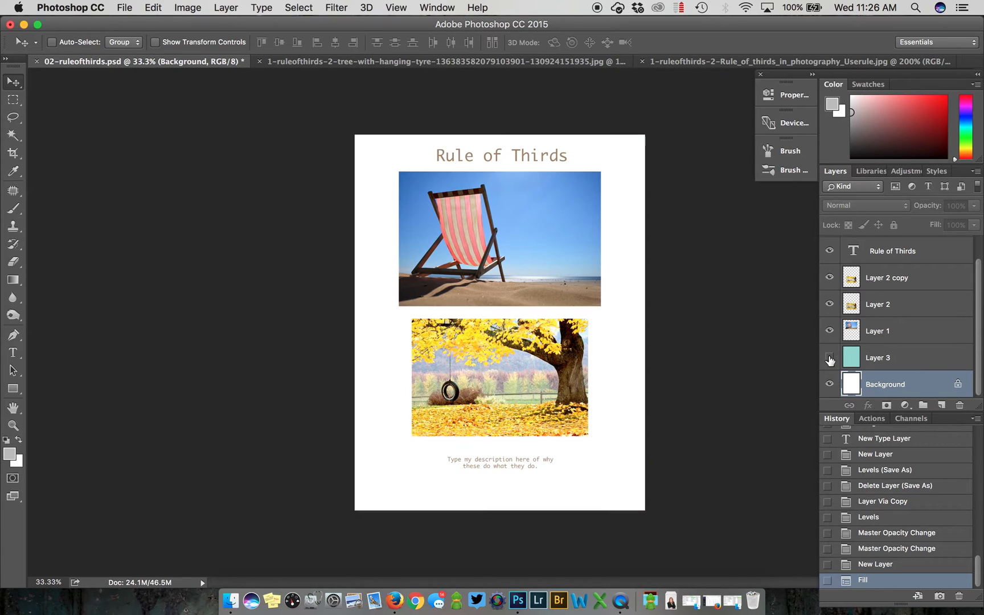
click(880, 357)
click(829, 357)
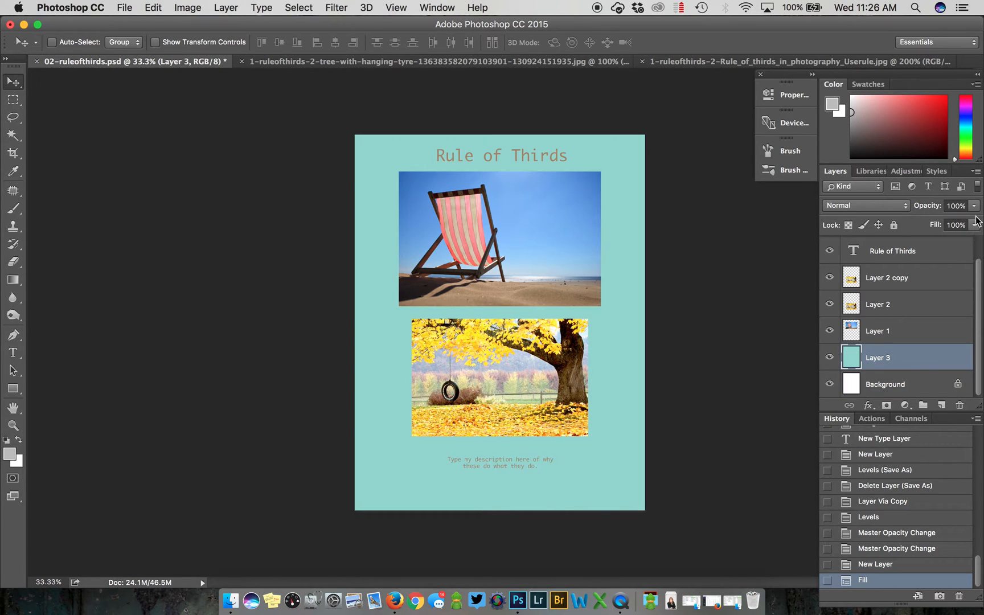
Step: Try Layer 3 at 56% opacity and toggle the Background's visibility beneath it
click(973, 206)
drag(973, 220, 947, 219)
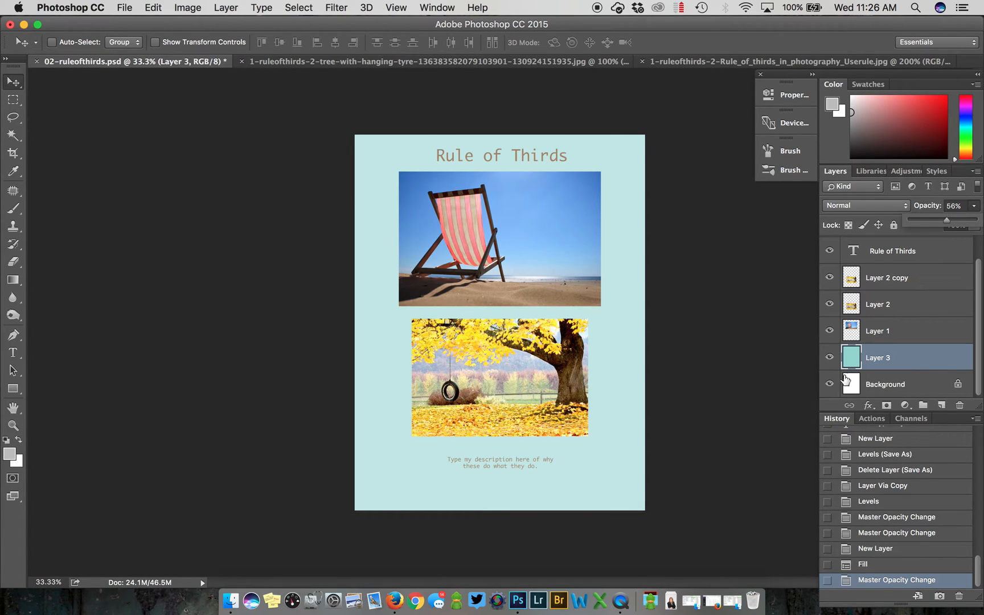
click(829, 385)
click(830, 385)
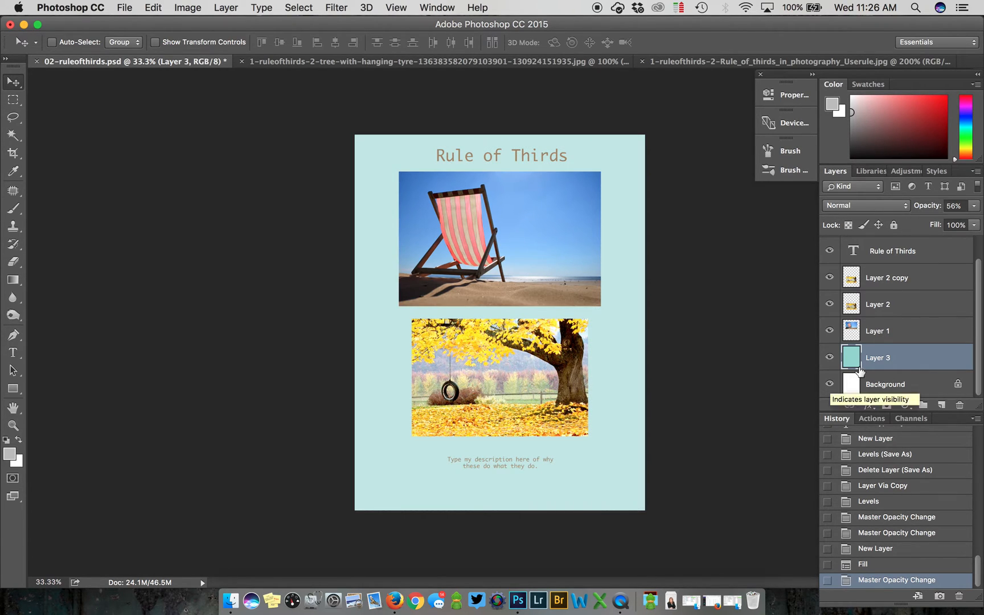
Step: Raise Layer 3's opacity back to 100% and keep the layer selected
click(974, 205)
click(966, 222)
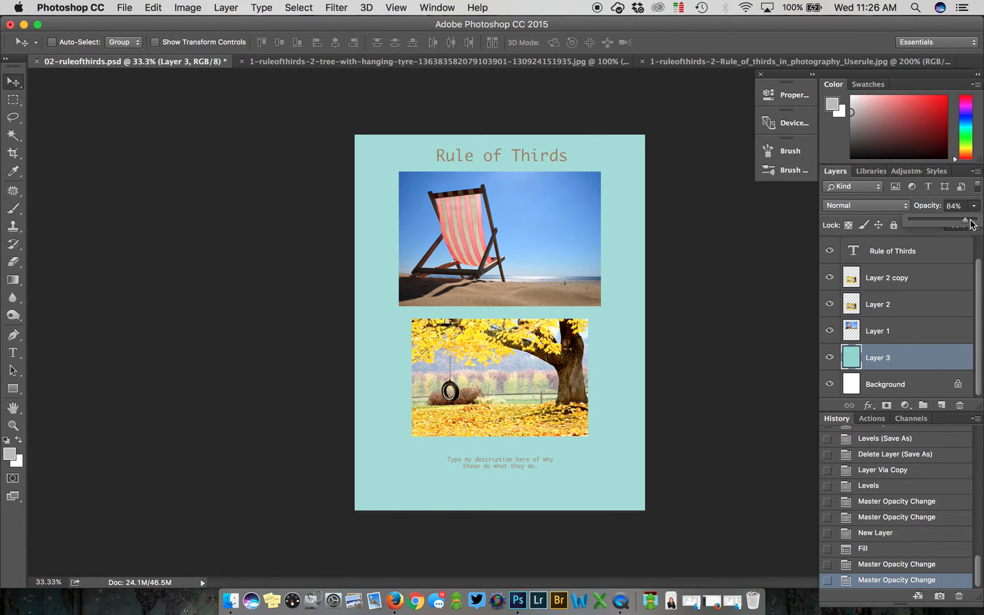
click(977, 222)
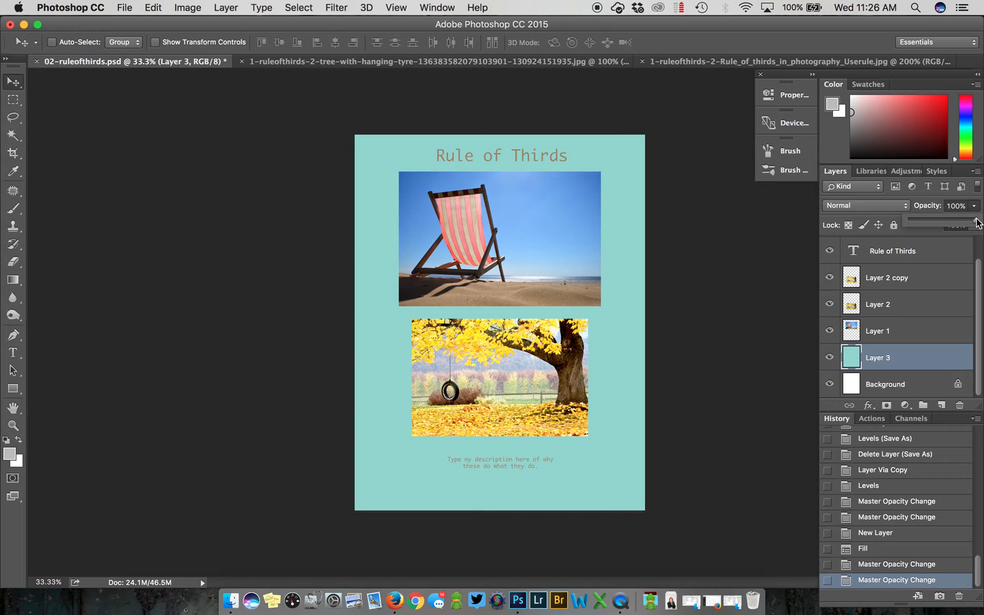
click(894, 364)
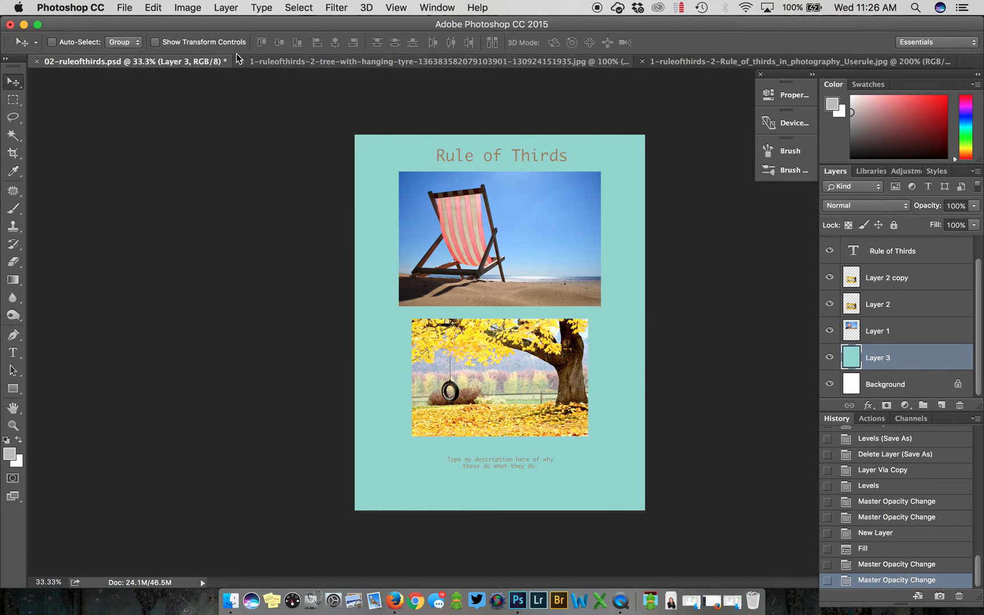
click(226, 7)
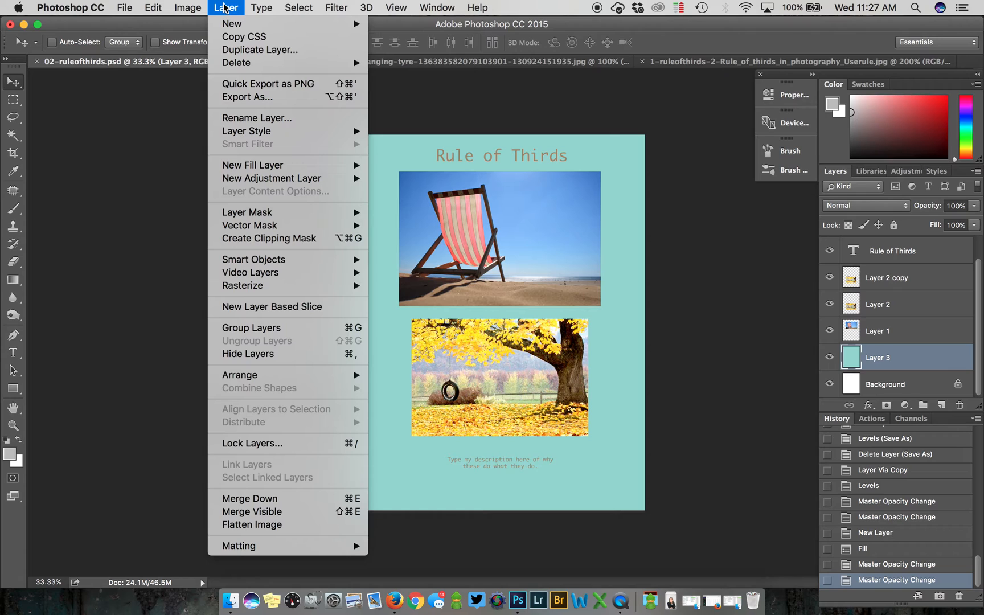
mouse_move(276, 133)
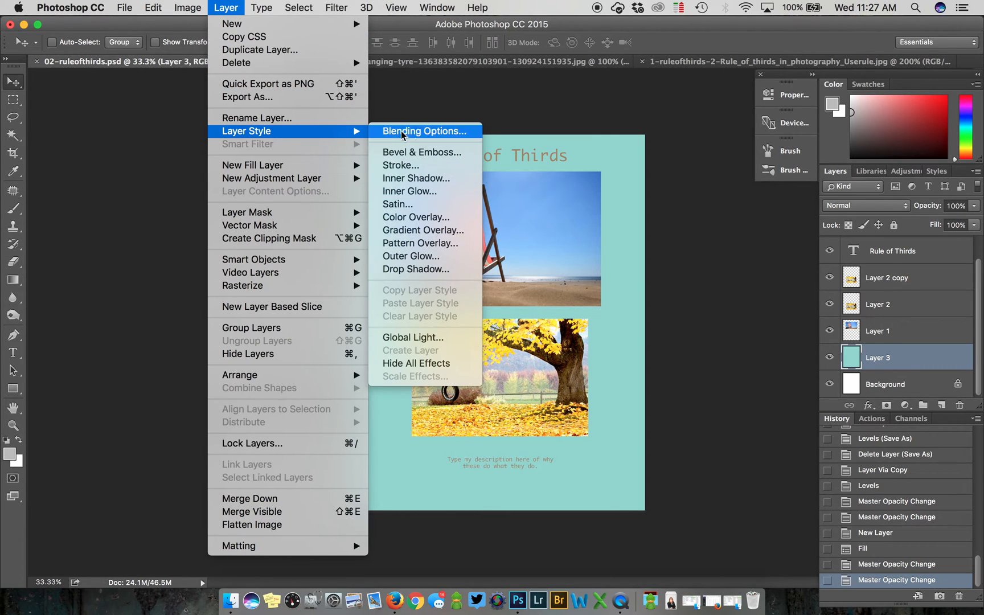
click(234, 8)
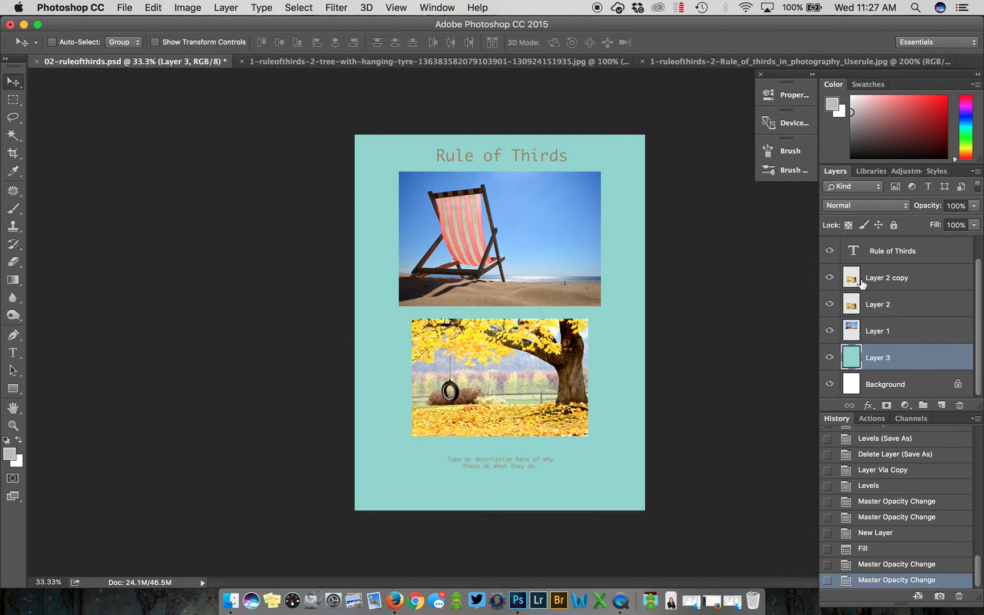
Step: Open the layer style settings of Layer 3 and enable a Gradient Overlay
double_click(908, 358)
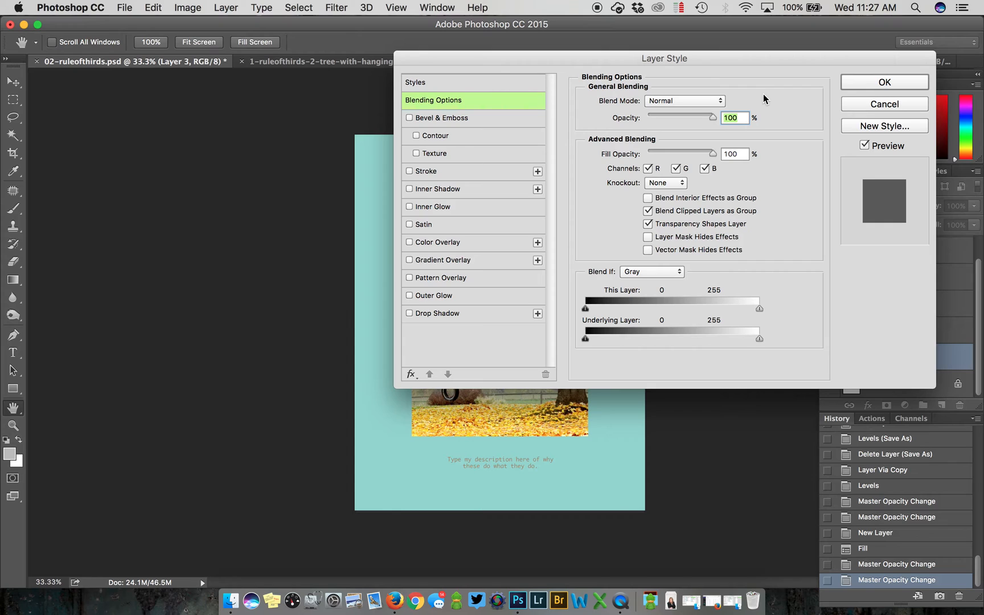
drag(665, 59, 684, 49)
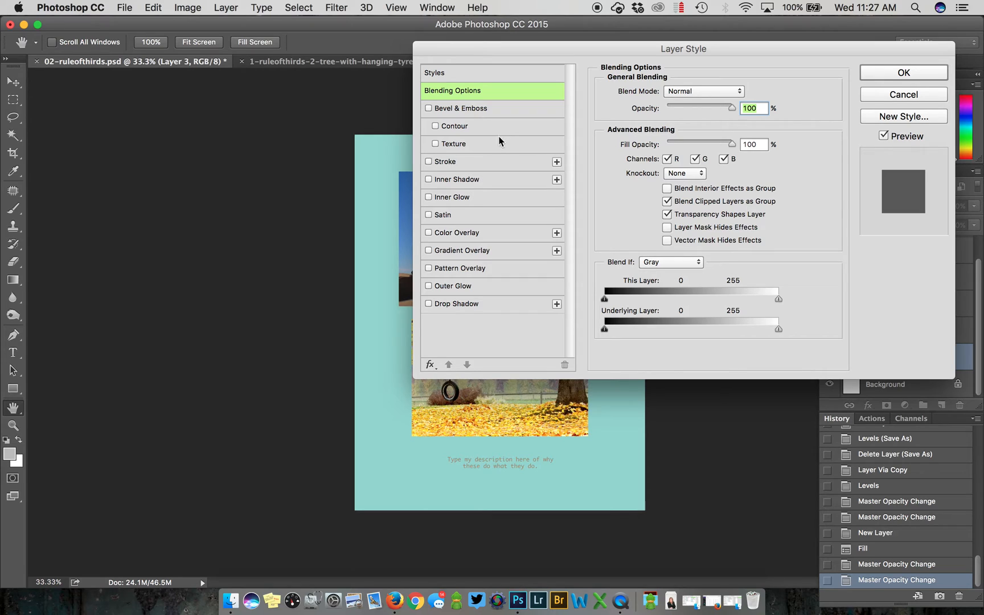
click(476, 251)
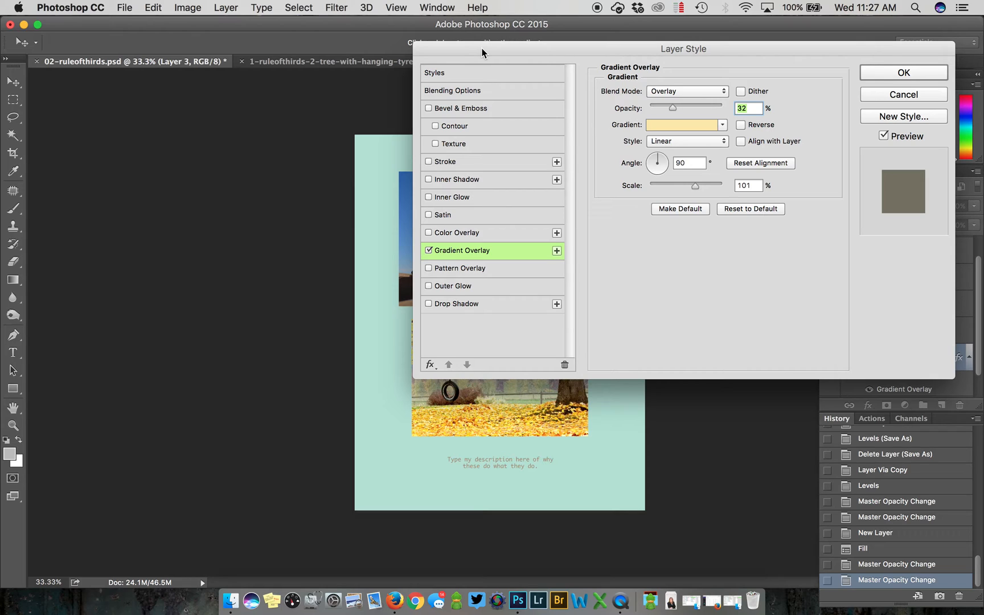
Step: Change the overlay's gradient to the Black, White preset and set its opacity to 62%
click(705, 128)
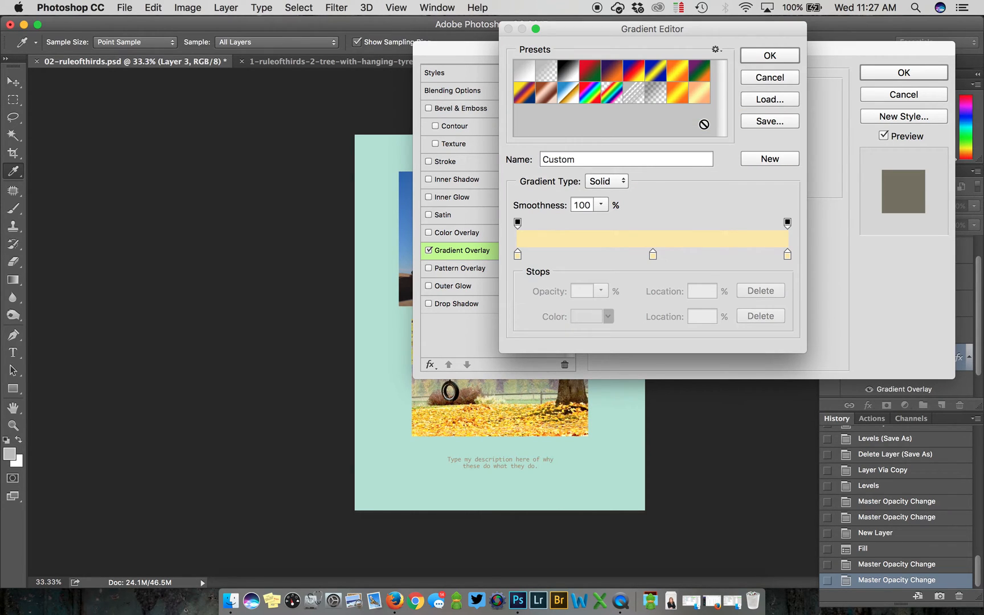
drag(616, 25, 743, 30)
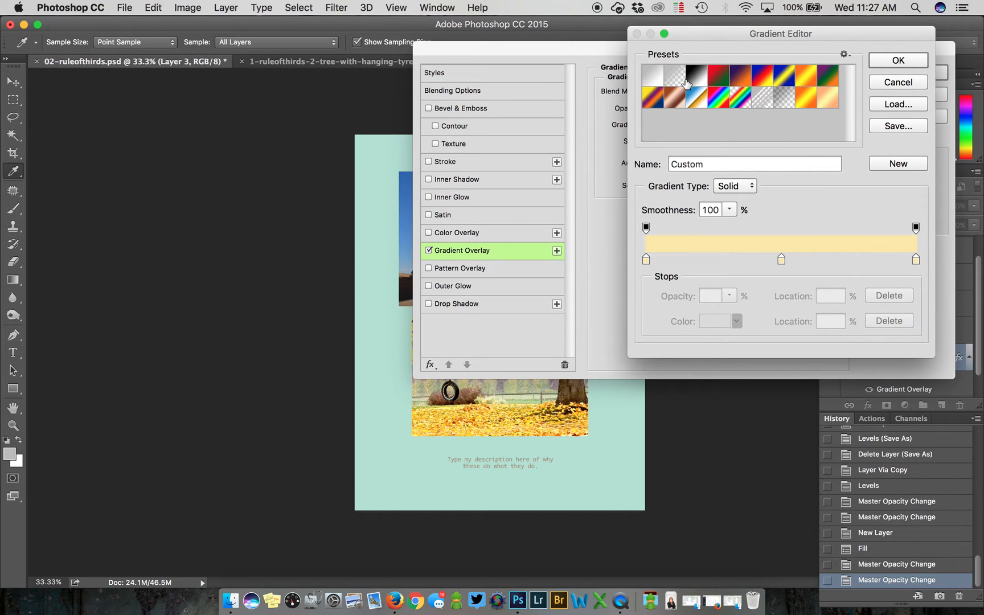
click(827, 99)
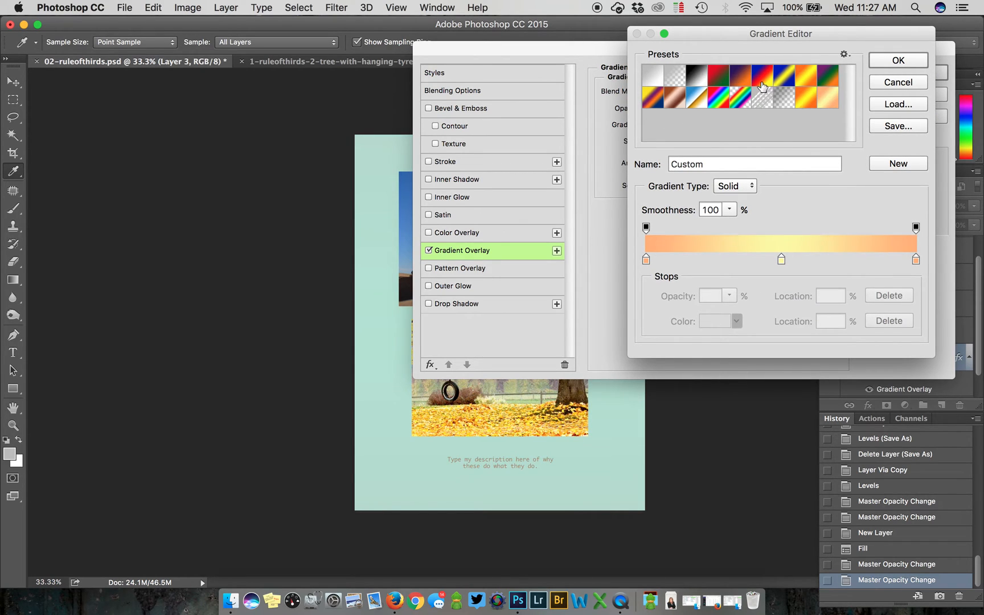
click(698, 78)
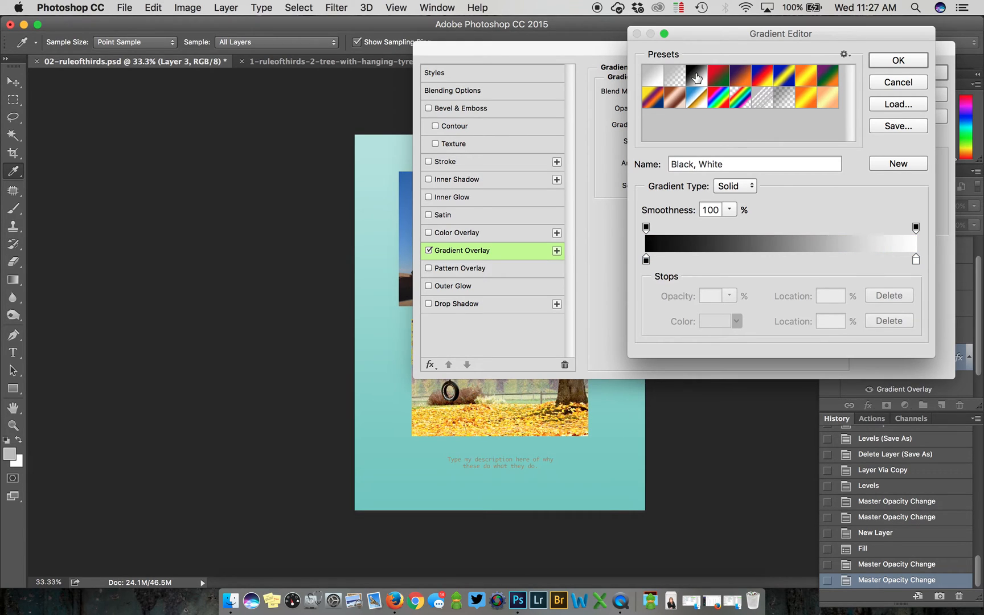
click(898, 61)
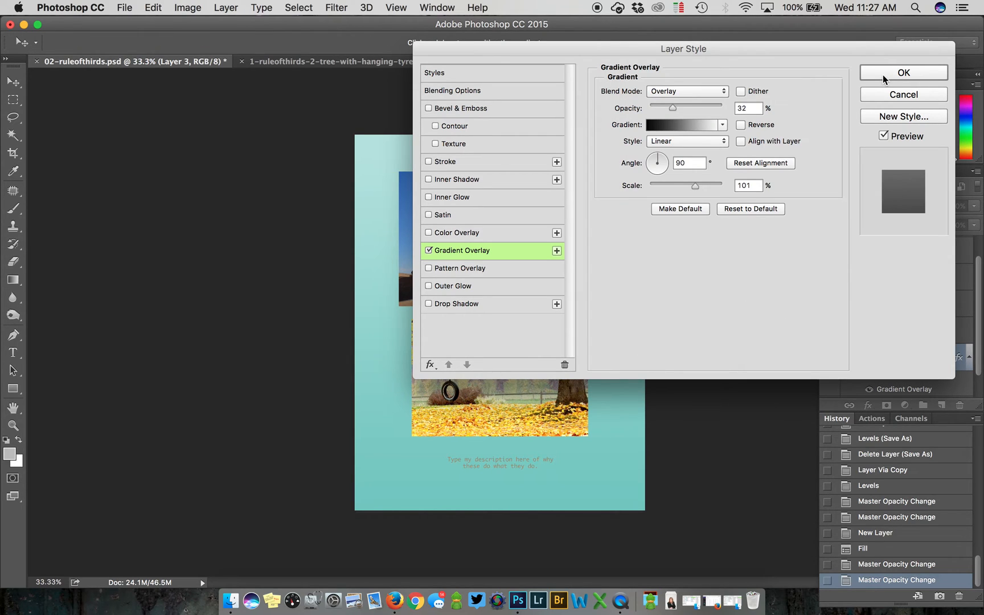
click(692, 105)
mouse_move(693, 105)
mouse_down()
mouse_move(730, 104)
mouse_move(663, 112)
mouse_move(711, 103)
mouse_move(694, 104)
mouse_up()
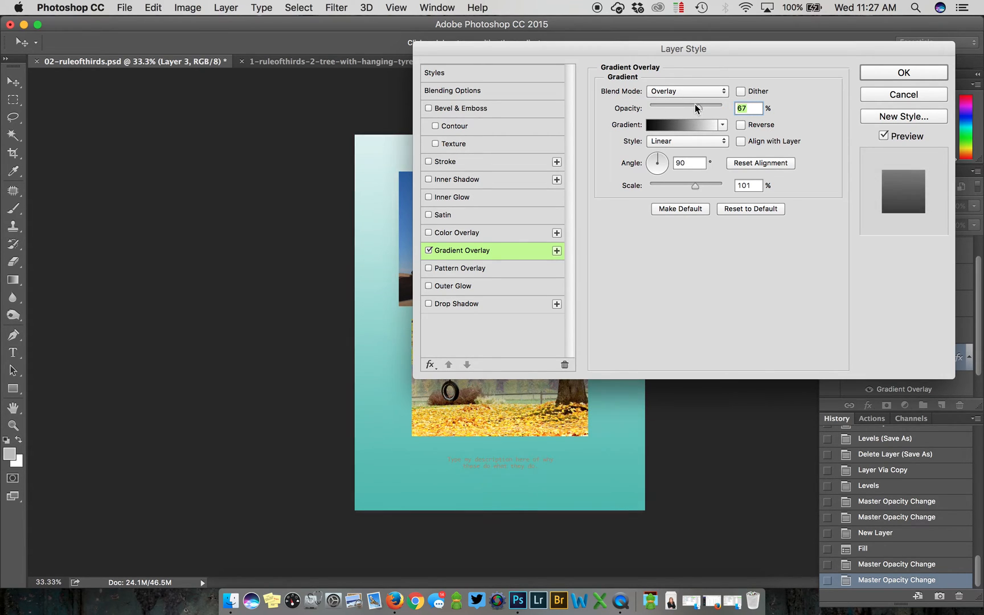
Step: Try the Radial style for the gradient overlay and return it to Linear
click(698, 140)
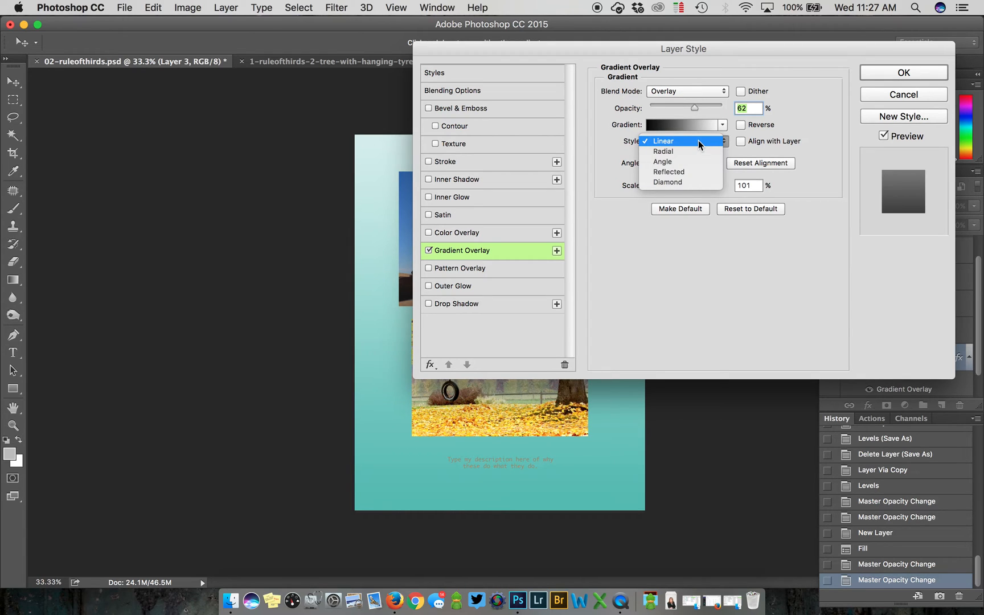
click(697, 150)
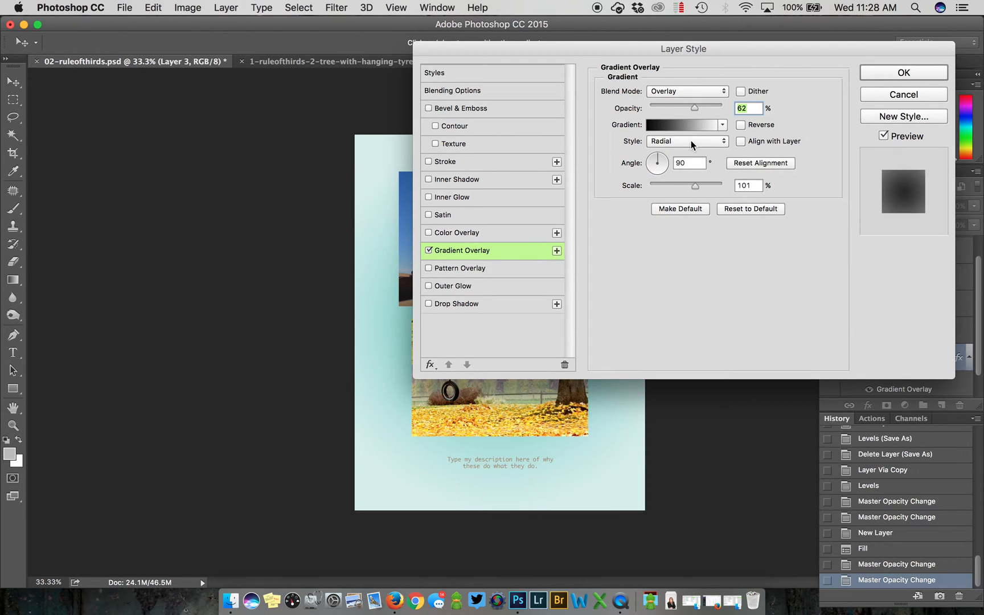
click(705, 141)
click(691, 131)
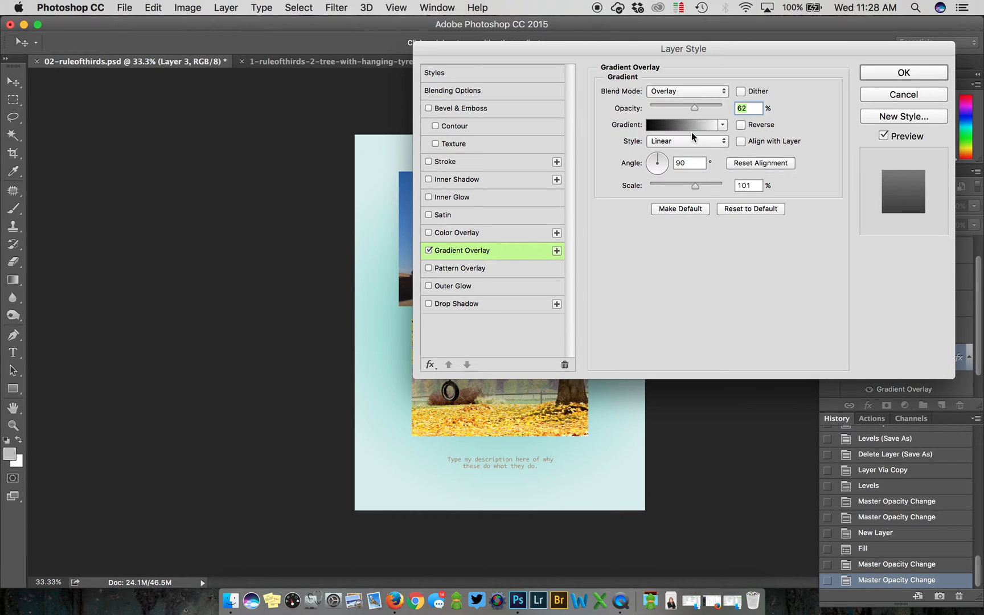
Step: Set the gradient overlay's angle to 90° and its scale to 94%, and apply the style to Layer 3
drag(652, 166, 657, 155)
drag(627, 51, 750, 60)
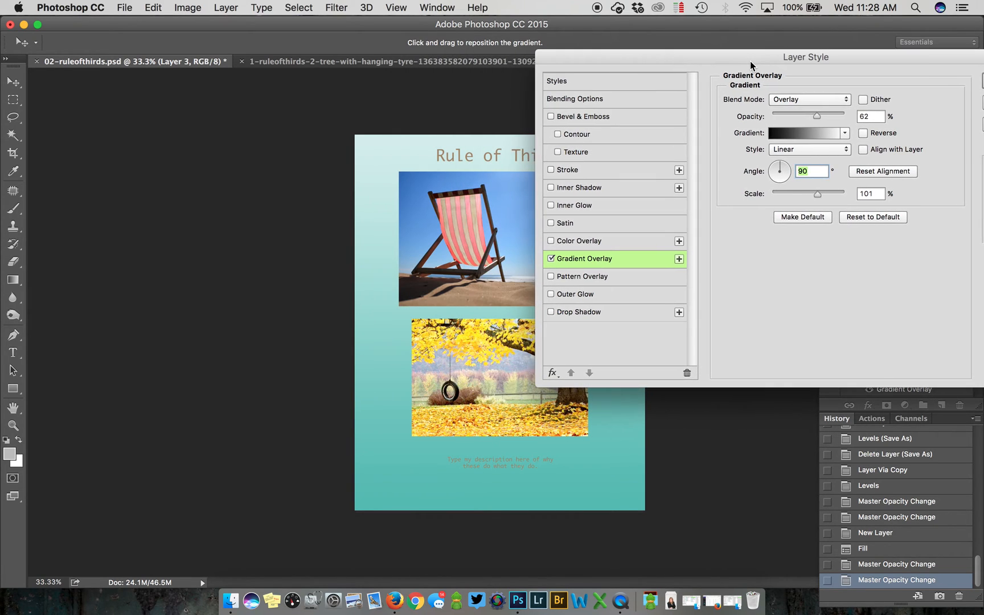
mouse_move(820, 196)
mouse_down()
mouse_move(838, 195)
mouse_move(786, 197)
mouse_move(814, 189)
mouse_up()
drag(781, 56, 680, 60)
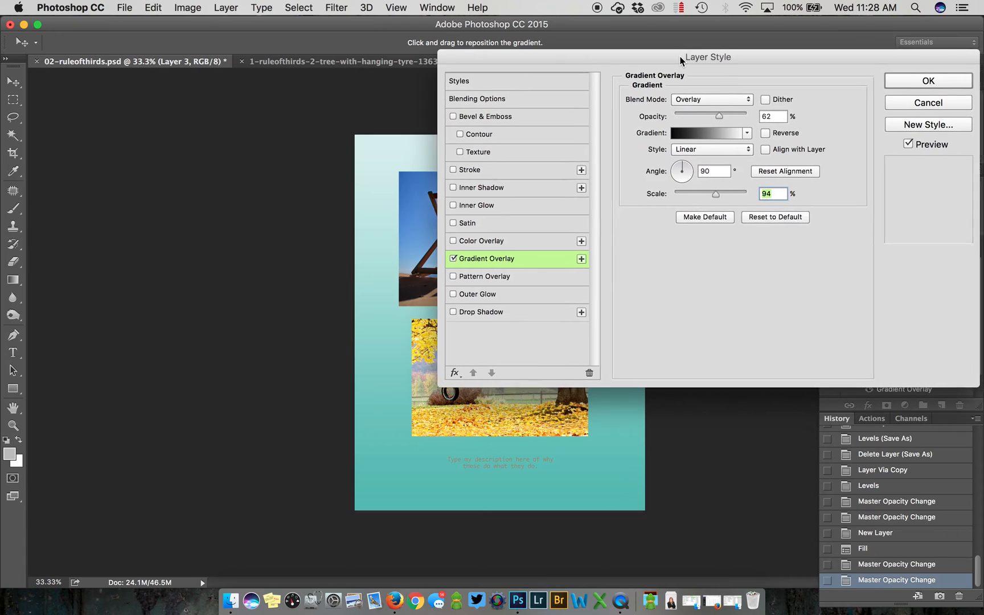
click(910, 80)
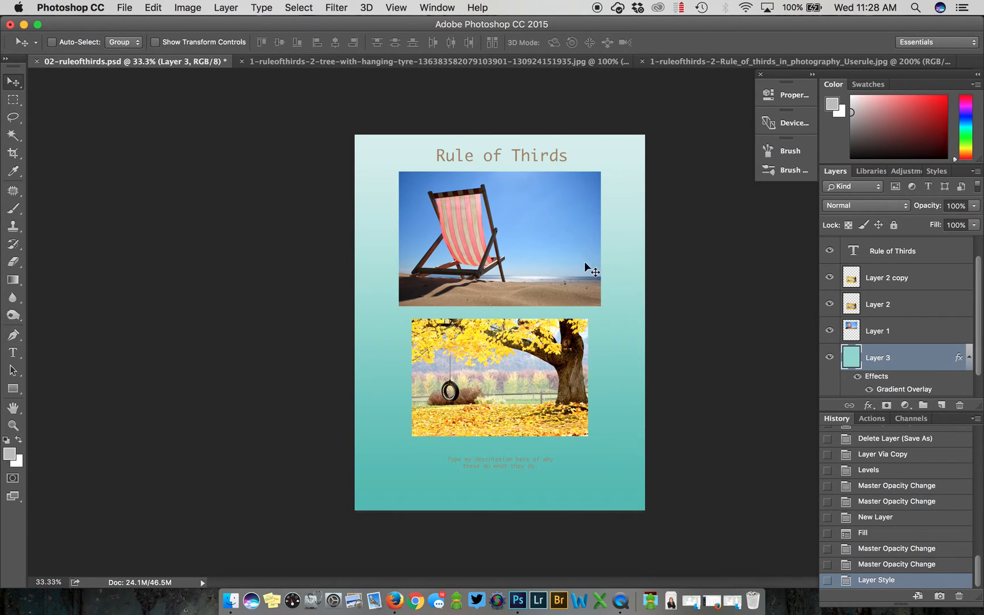
Step: Reopen Layer 3's gradient overlay and change the gradient's black colour stop to blue #0c0cd7
double_click(882, 388)
drag(574, 49, 668, 51)
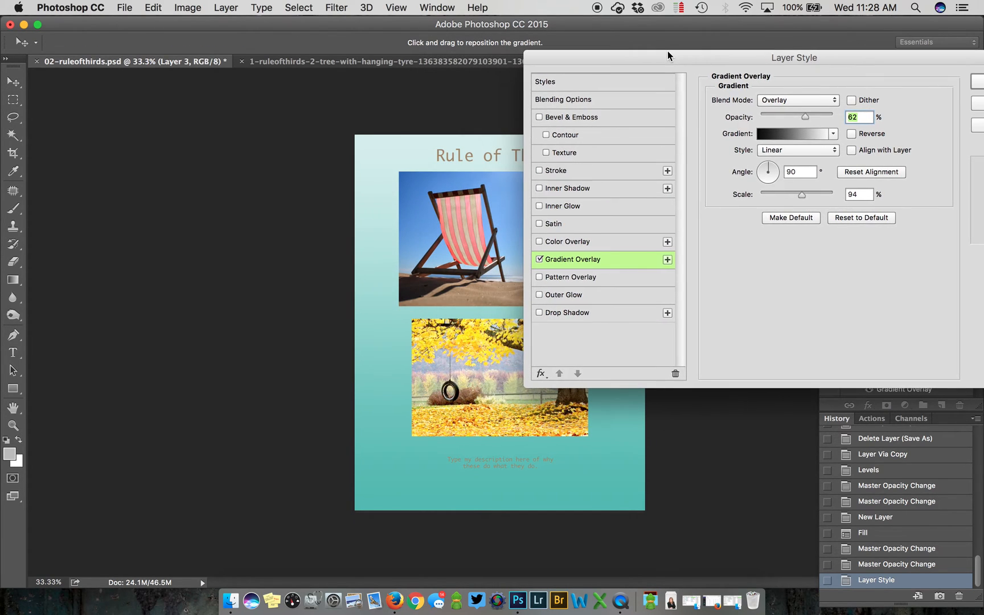
click(774, 134)
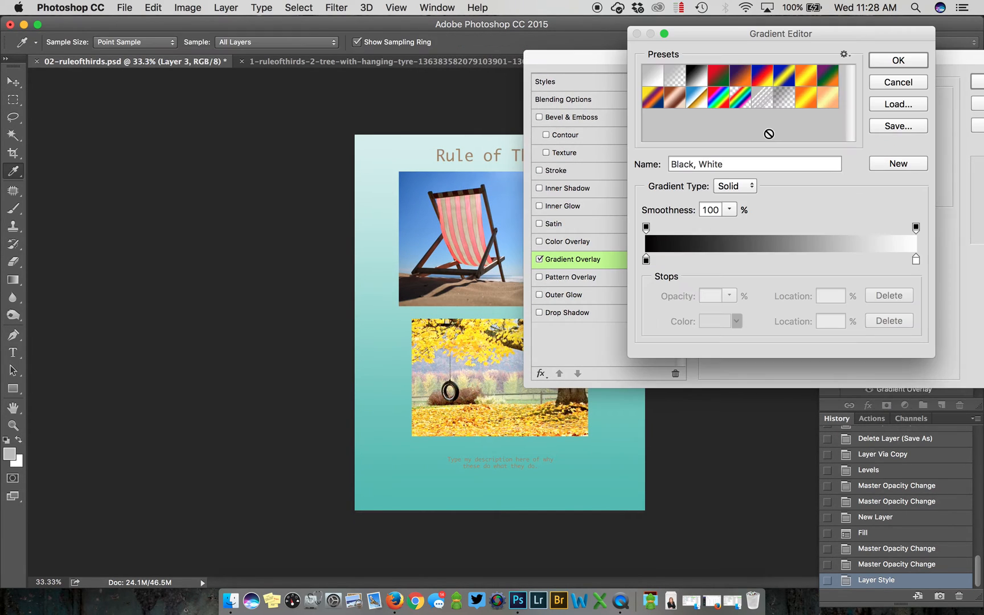
double_click(646, 261)
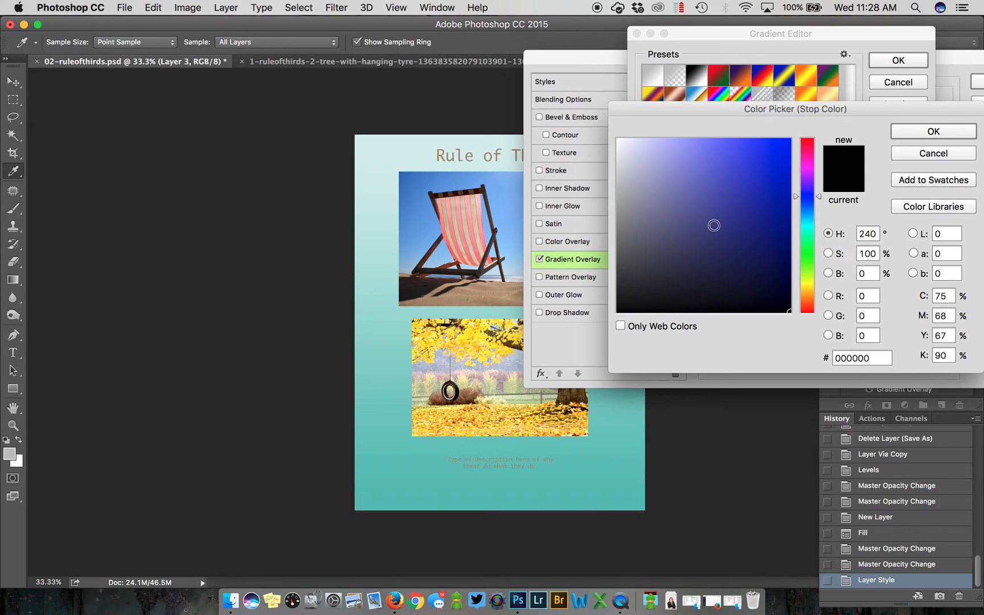
click(716, 223)
click(760, 187)
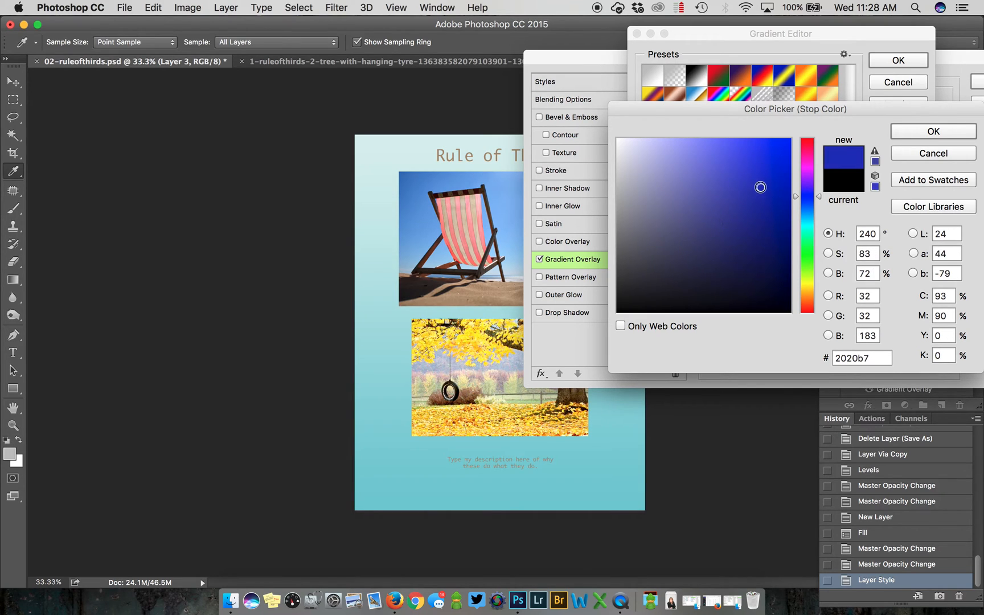
click(781, 165)
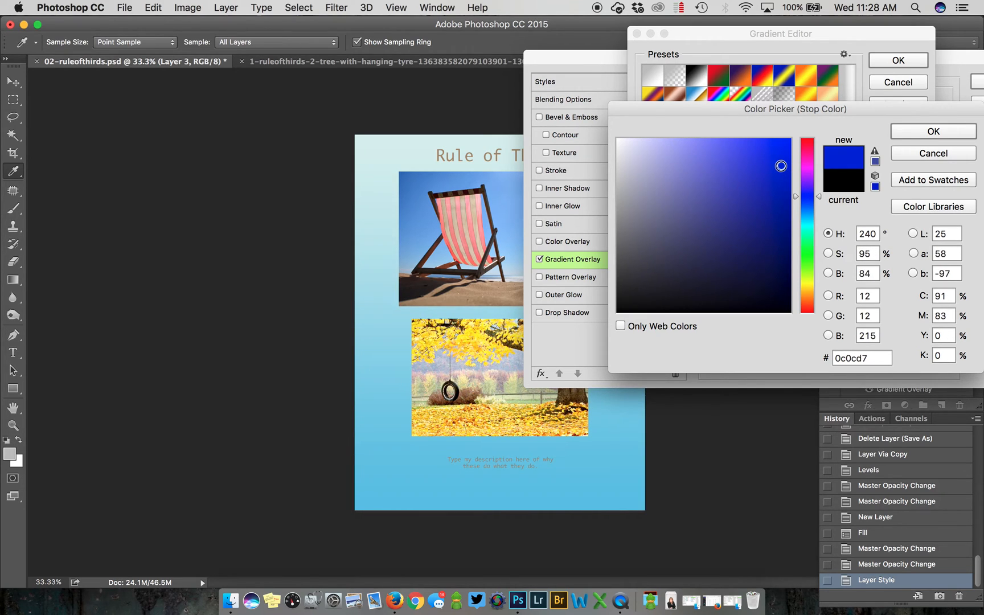
click(900, 131)
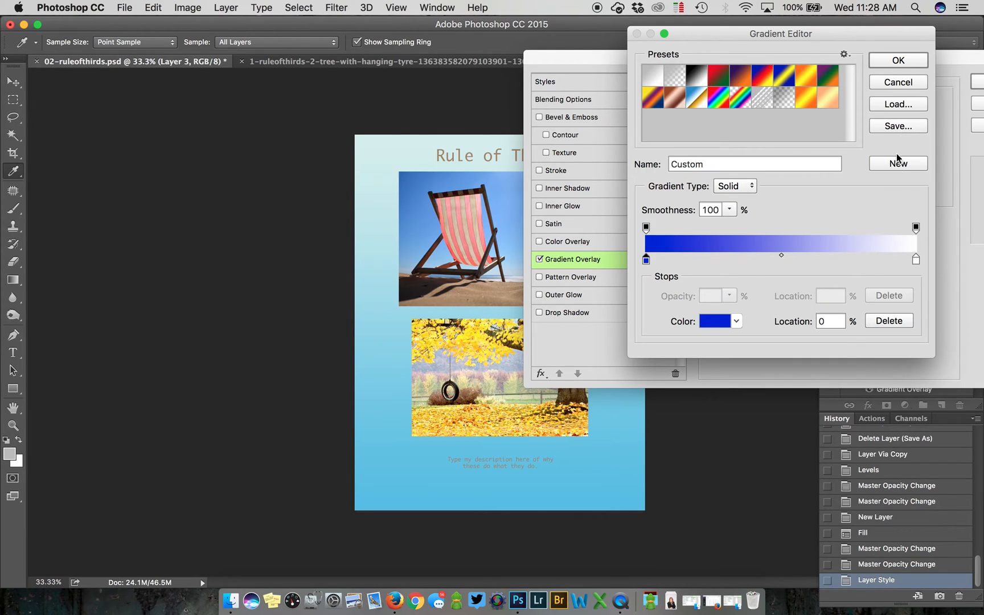
Step: Change the gradient's white colour stop to a light grey, about #d5d1d1, and accept the edited gradient
double_click(916, 263)
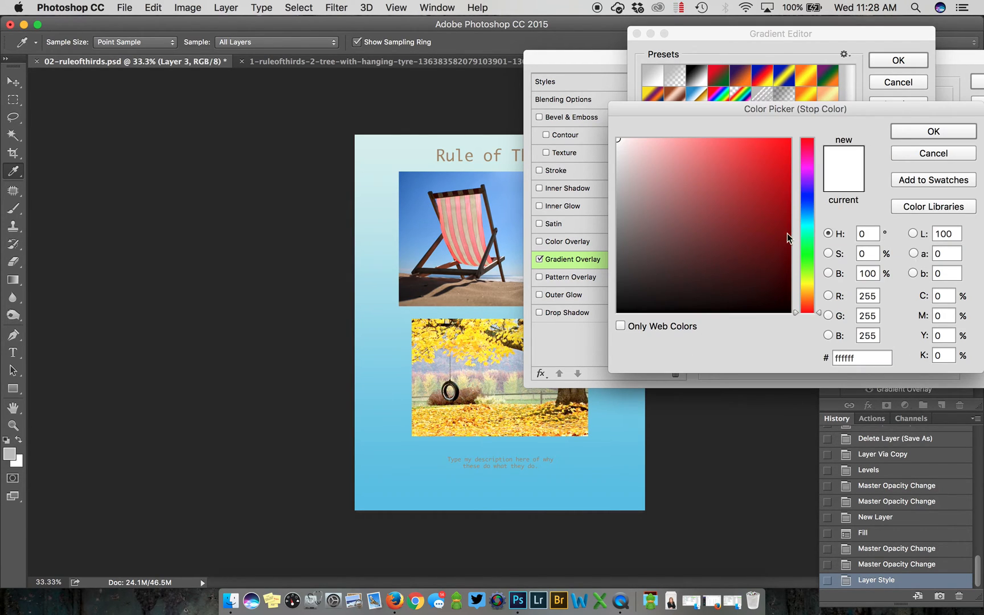
click(623, 174)
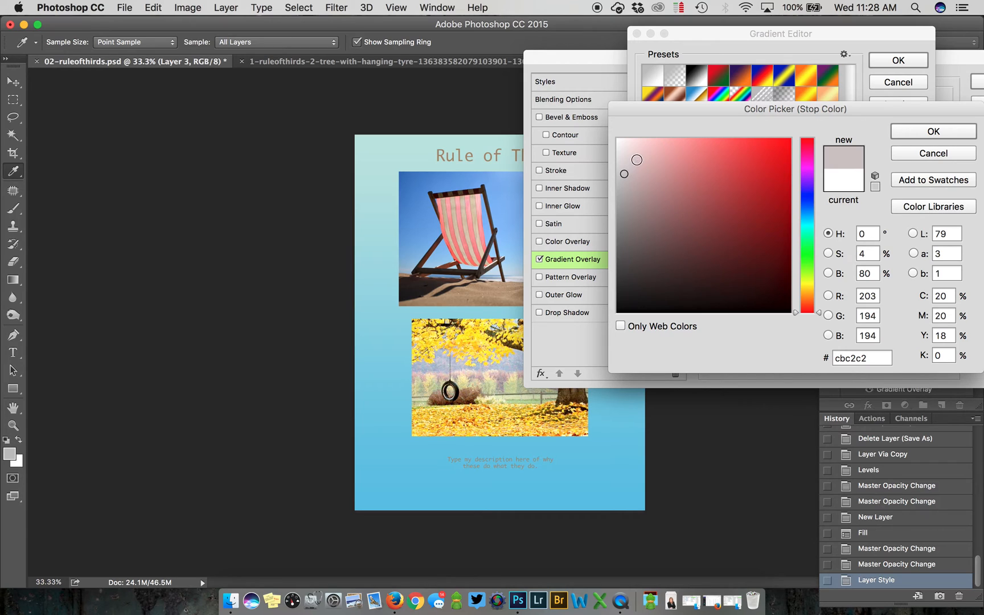
click(634, 150)
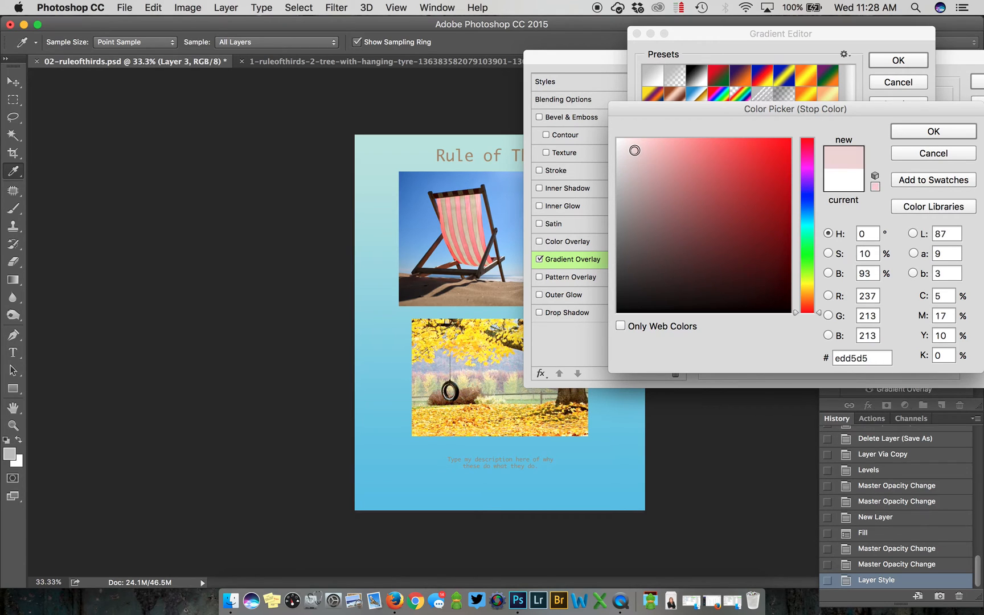
click(618, 159)
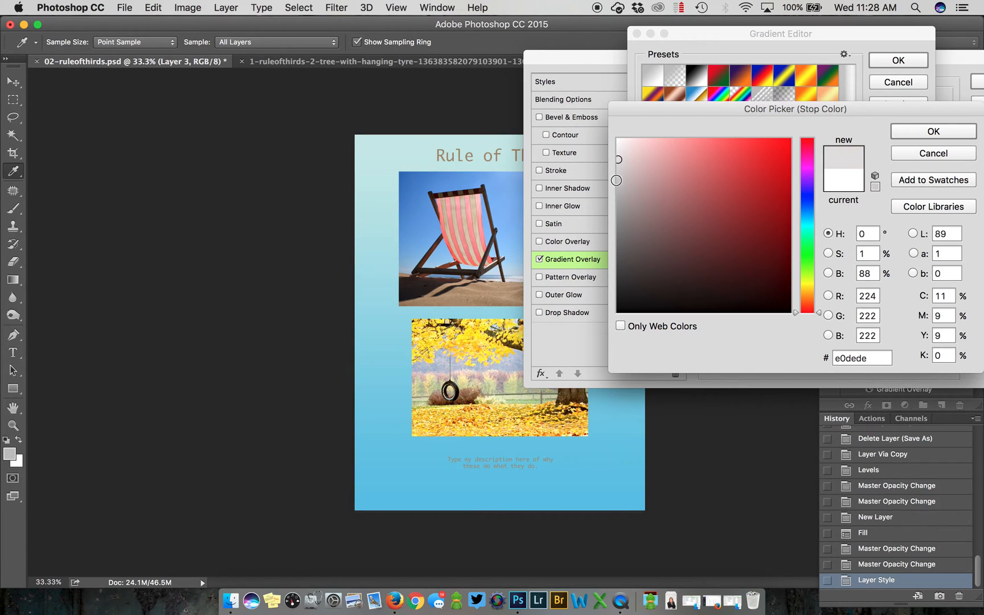
click(619, 181)
click(619, 166)
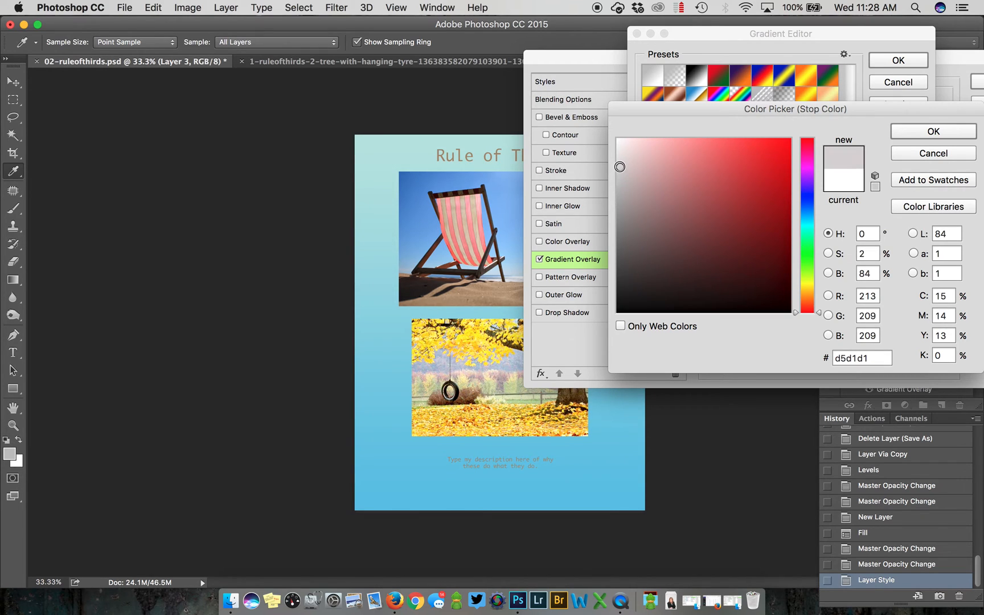
click(924, 130)
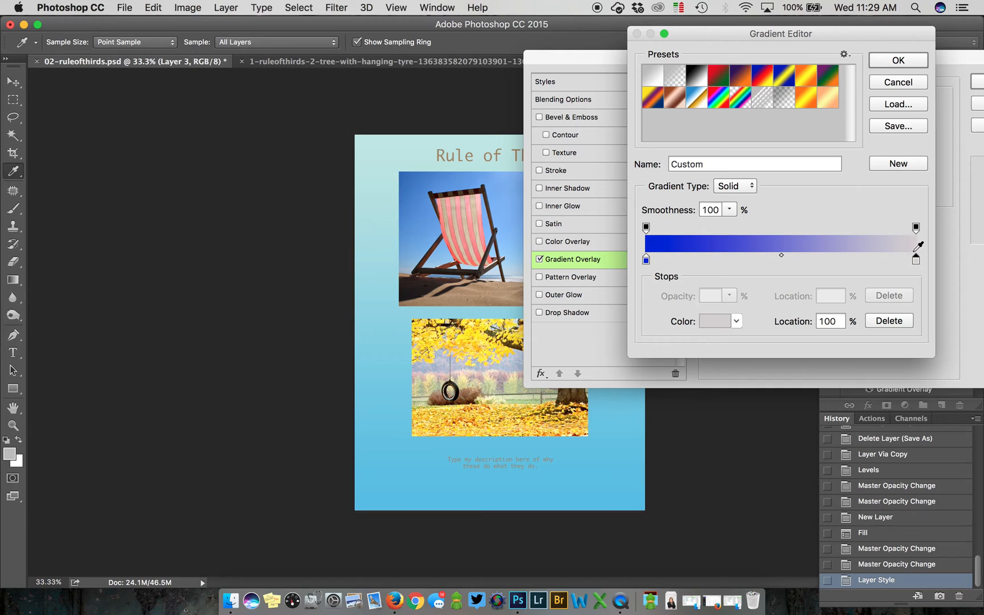
click(889, 60)
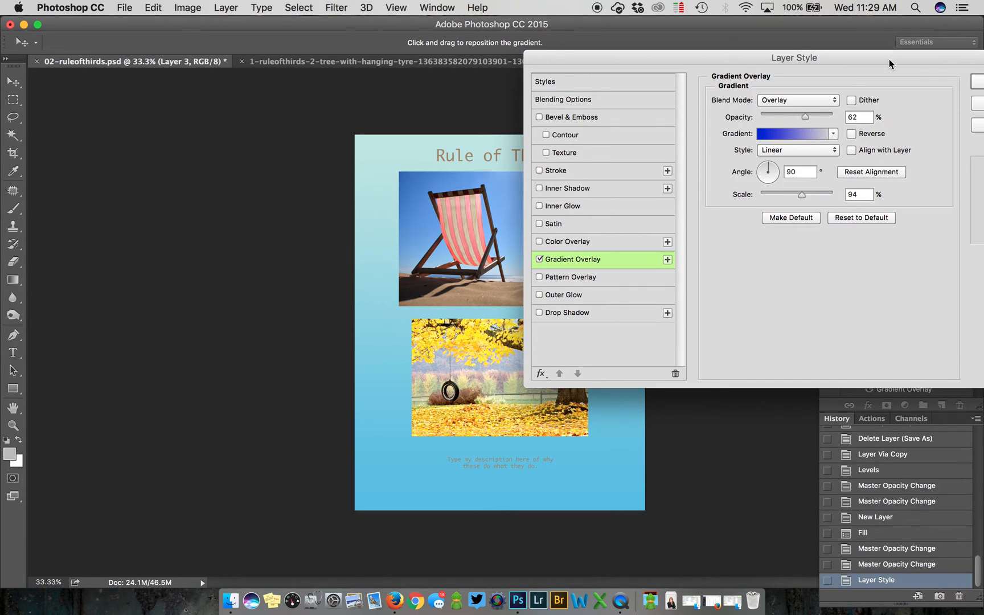
Step: Reduce Layer 3's gradient overlay opacity to 46% and apply the layer style
drag(797, 118, 786, 116)
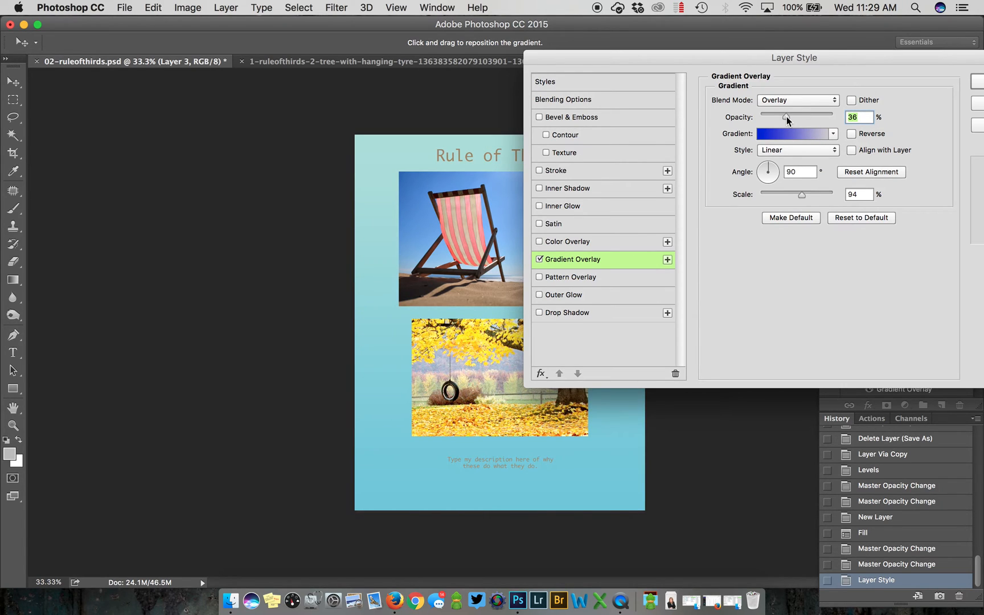
click(793, 116)
click(977, 82)
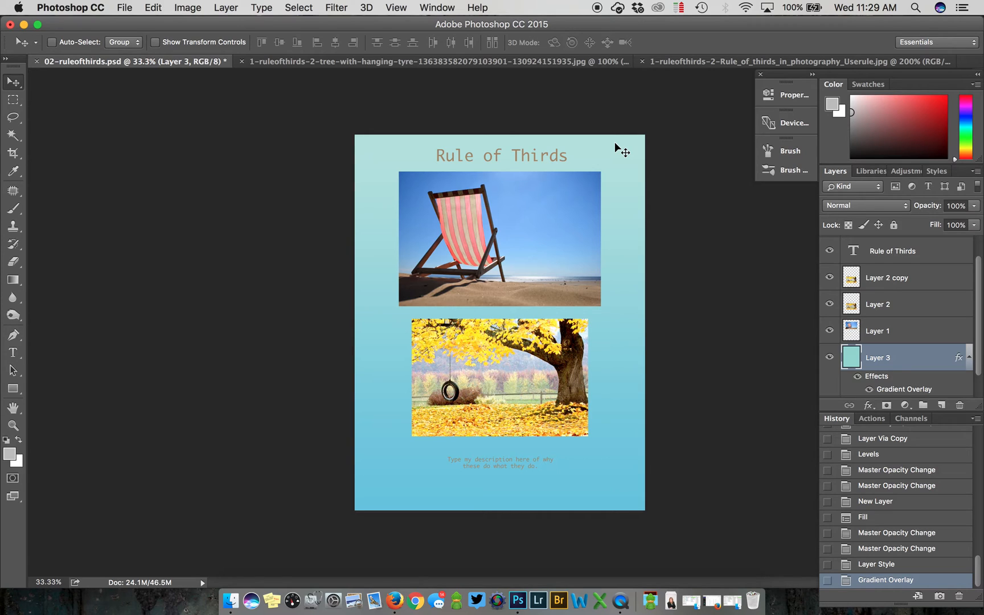
Step: Duplicate Layer 1, which holds the beach chair photo
scroll(880, 357, down, 1)
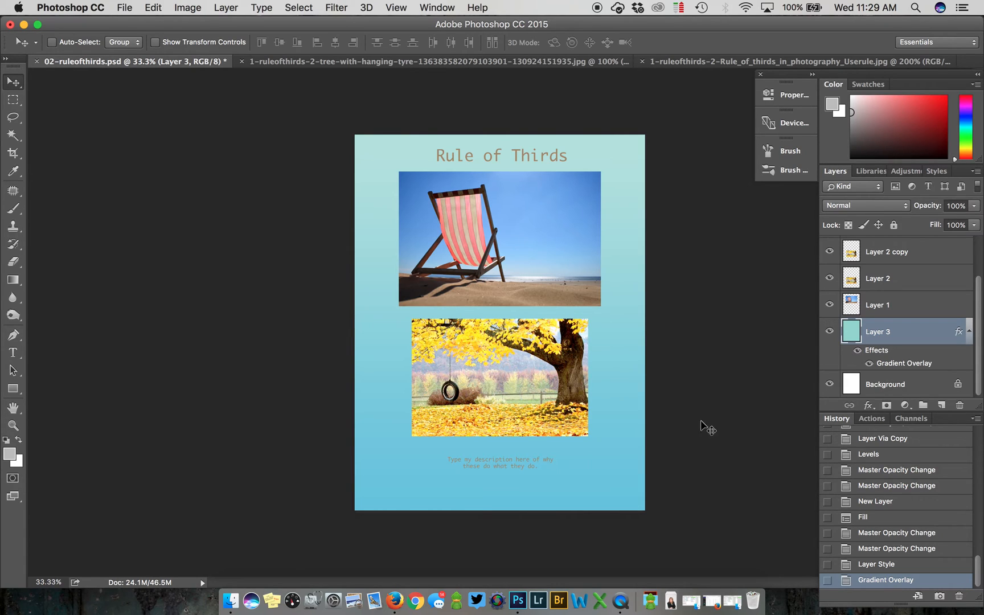
click(882, 305)
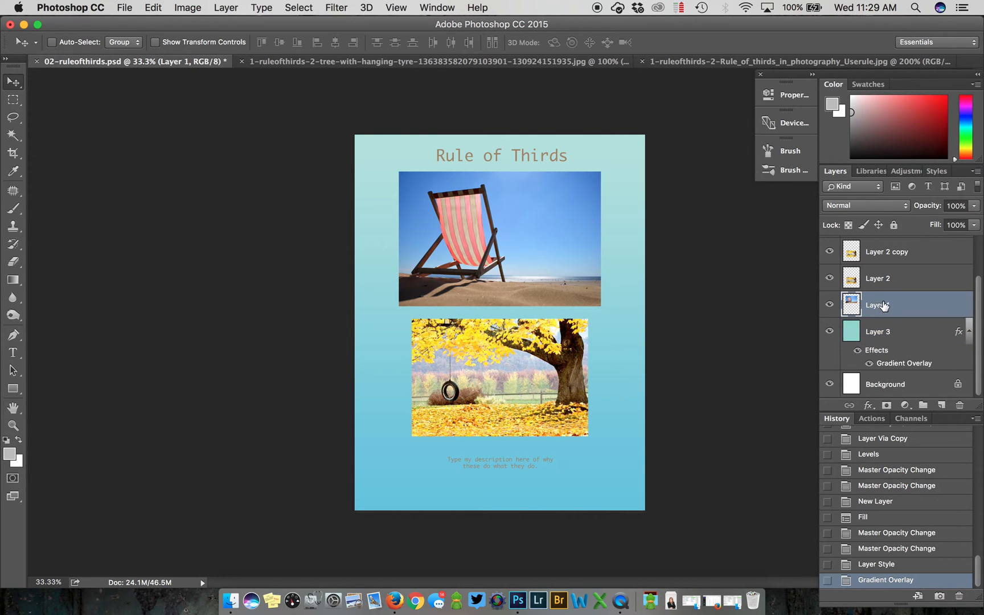
scroll(883, 304, up, 3)
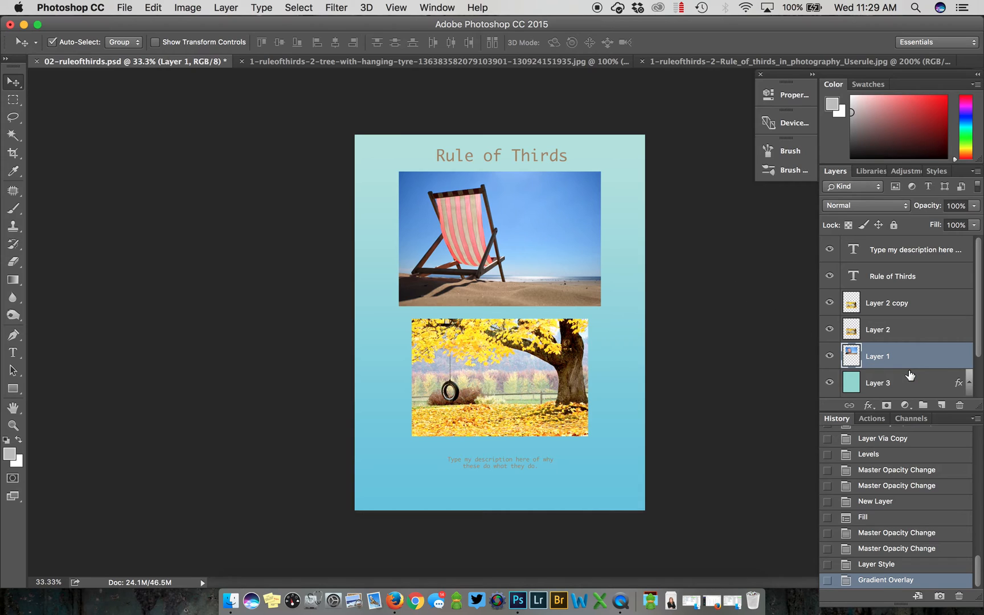
key(super+j)
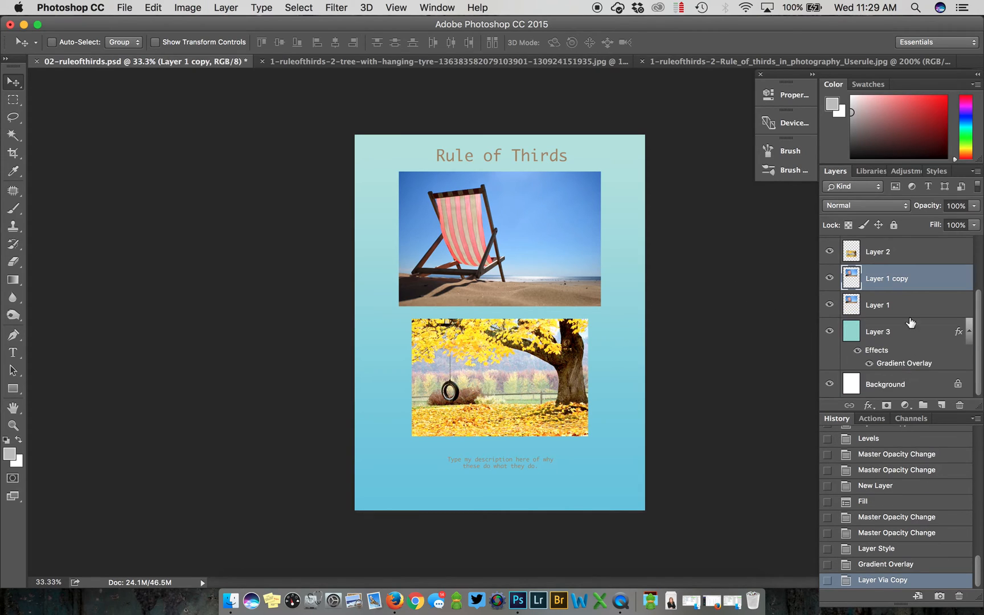
double_click(888, 279)
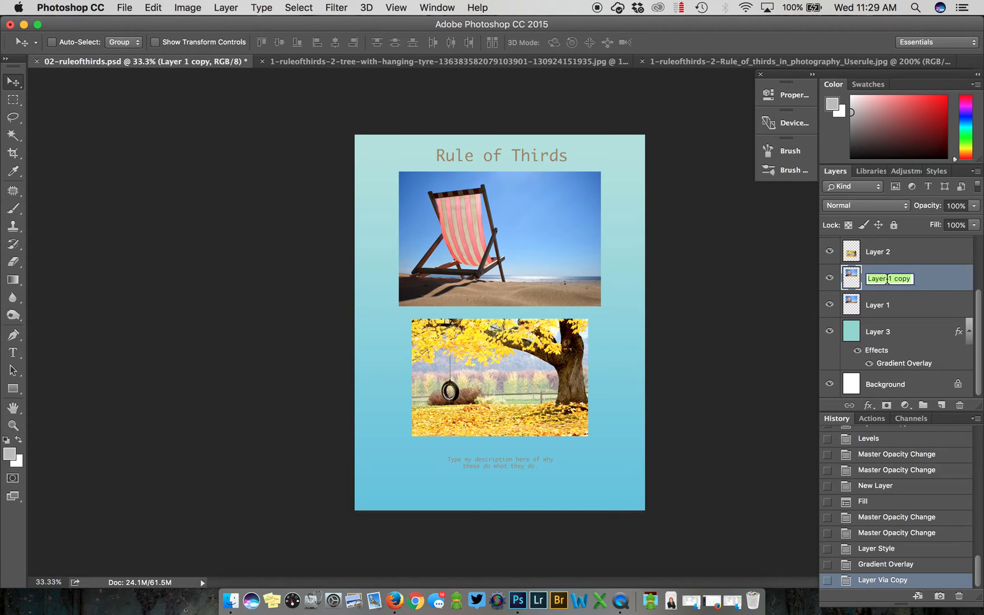
click(928, 285)
double_click(928, 286)
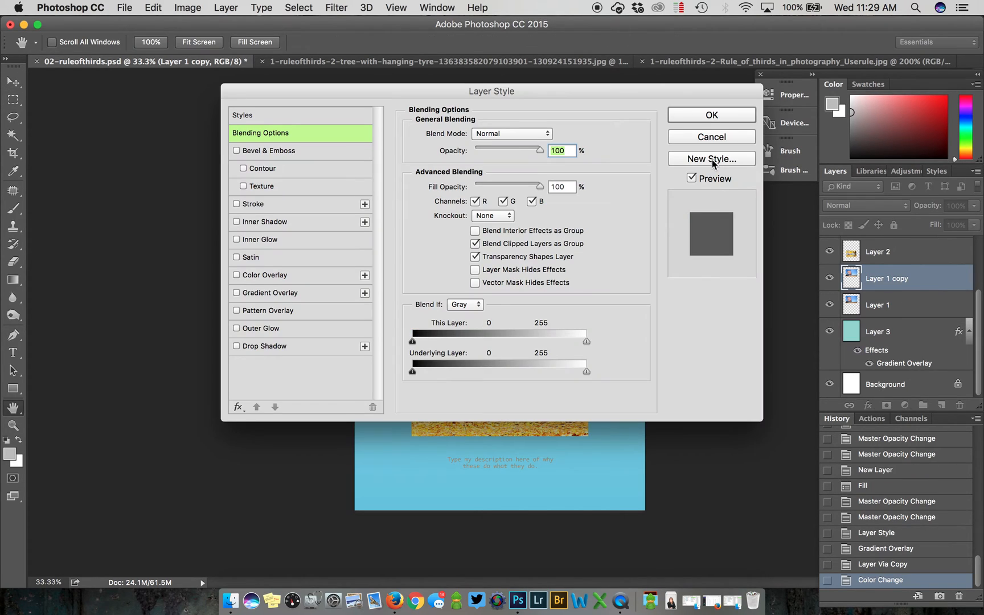
click(708, 136)
Step: Rename the duplicated beach chair layer as "gradient overlay copy"
double_click(882, 284)
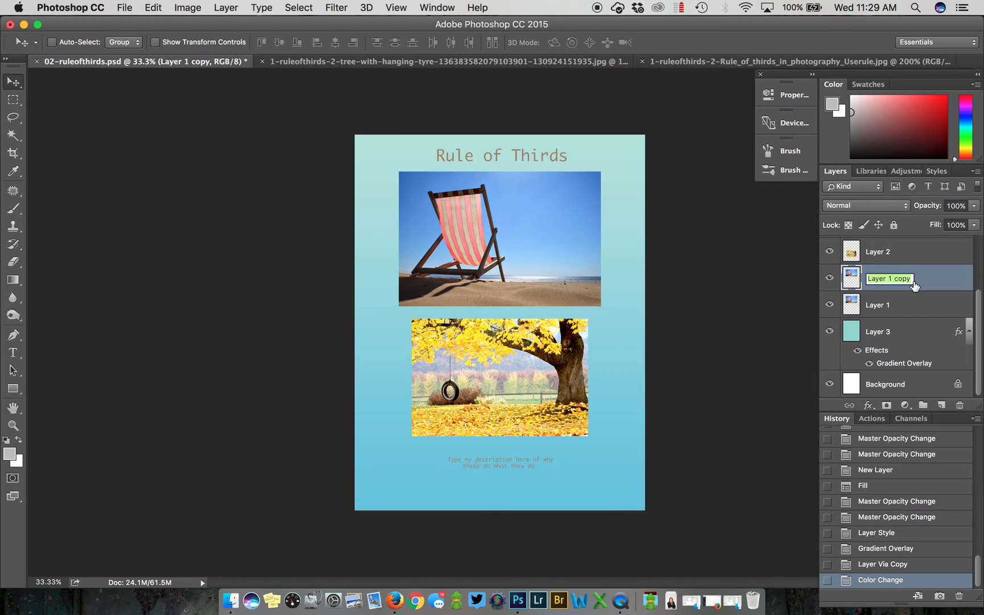
text(gradient overlay copy)
key(Return)
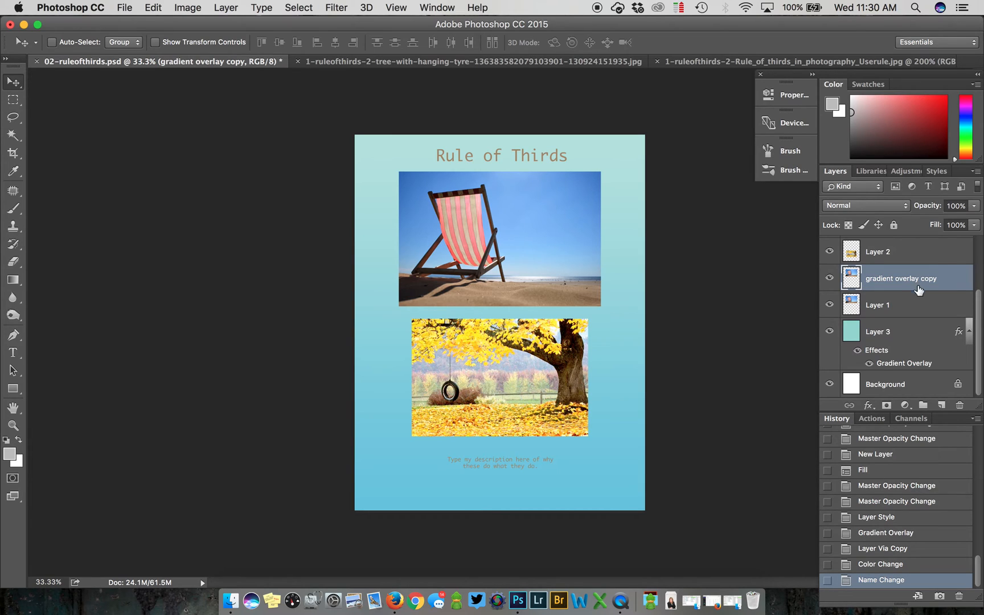
Step: Open the layer style settings of the gradient overlay copy layer and enable a Gradient Overlay, keeping the beach photo in view
double_click(955, 283)
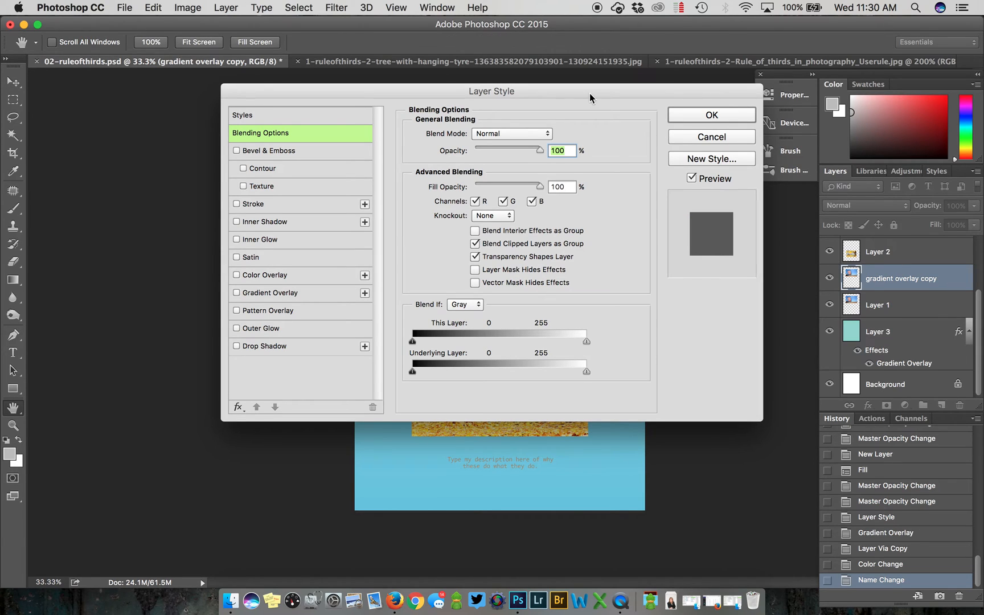
drag(576, 89, 766, 71)
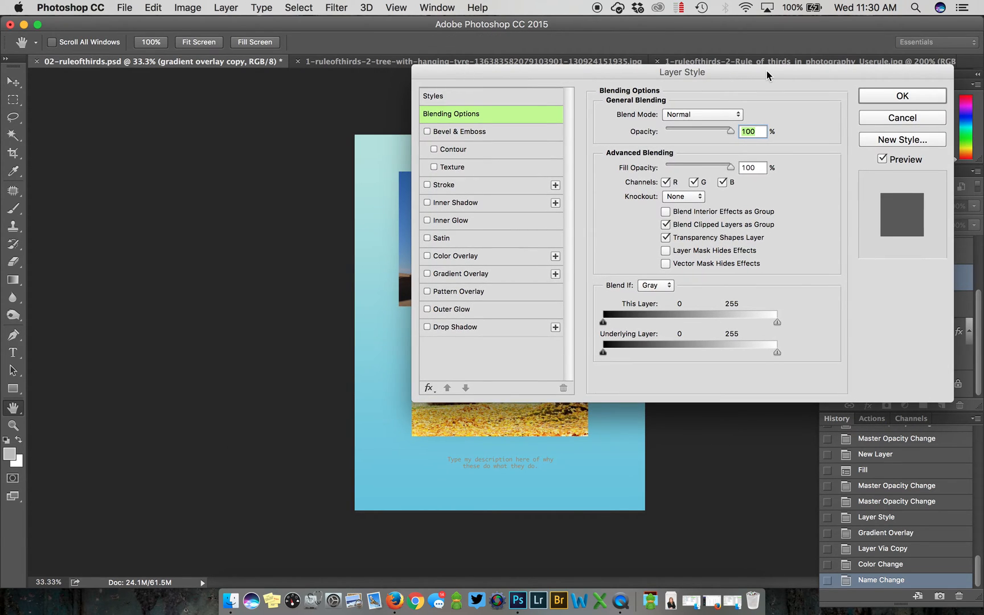
click(458, 274)
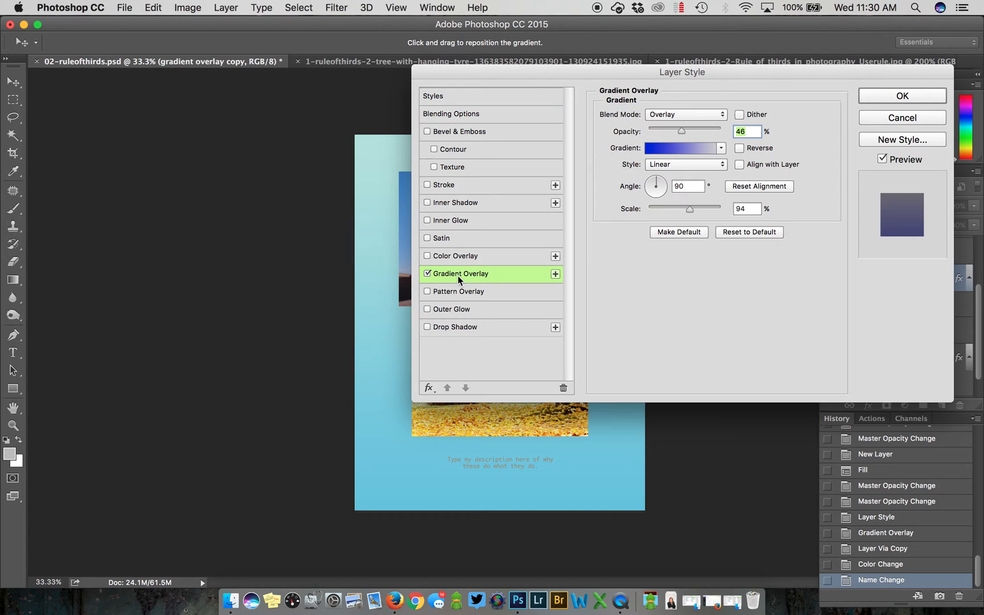
drag(571, 67, 566, 313)
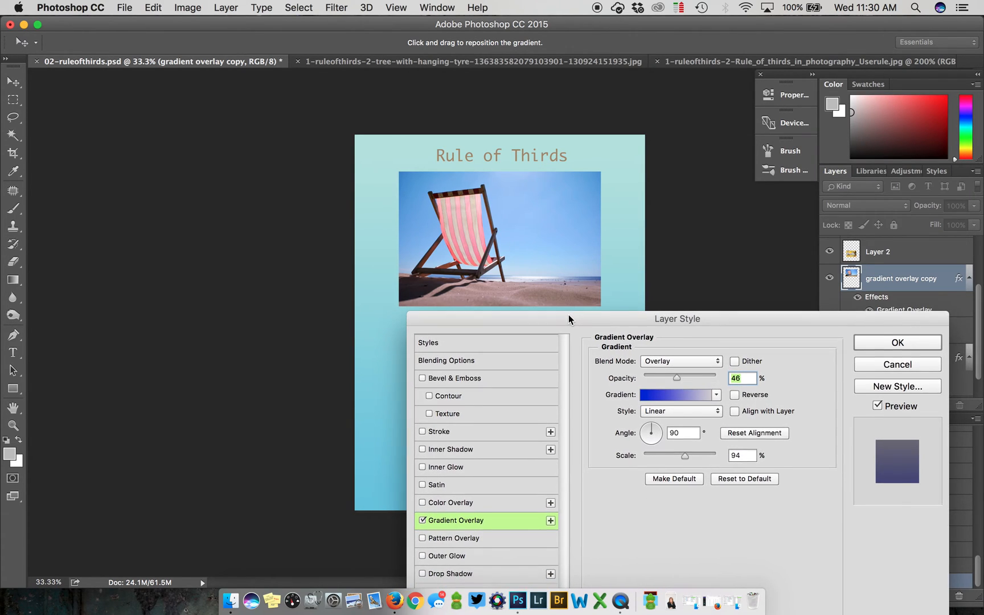
Step: Compare the beach chair photo with and without the gradient overlay using the style preview
click(877, 408)
click(877, 407)
click(877, 407)
click(877, 408)
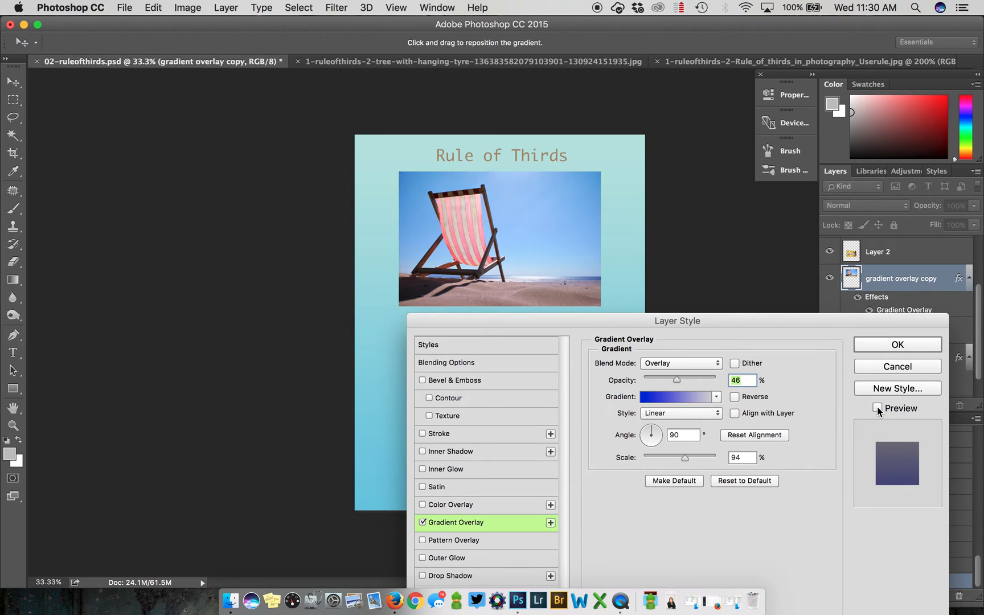
click(876, 407)
click(876, 408)
click(877, 408)
Step: Try the Neutral Density preset for the photo's overlay gradient, and switch to the Foreground to Transparent preset
click(686, 396)
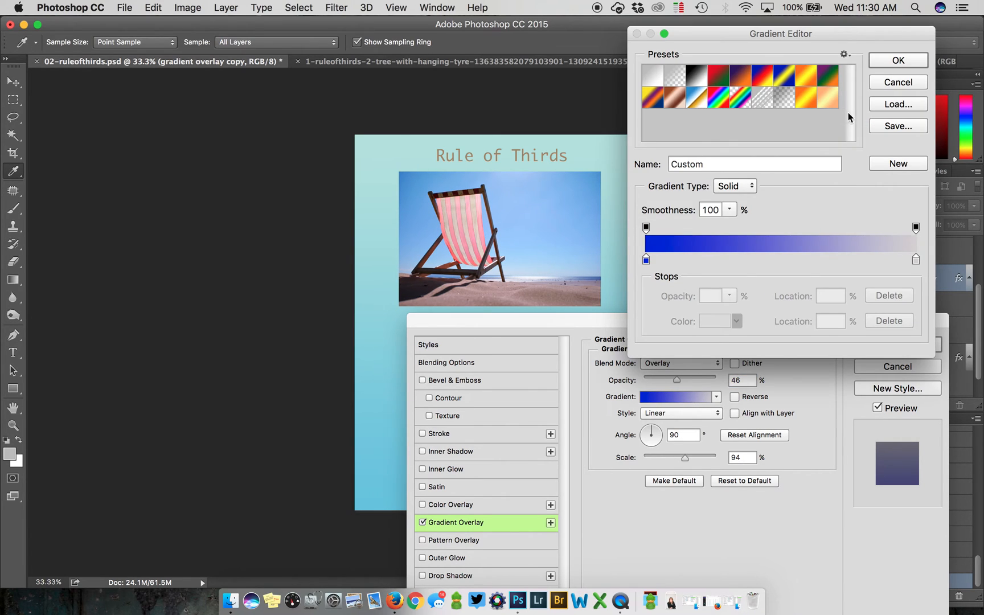
click(784, 101)
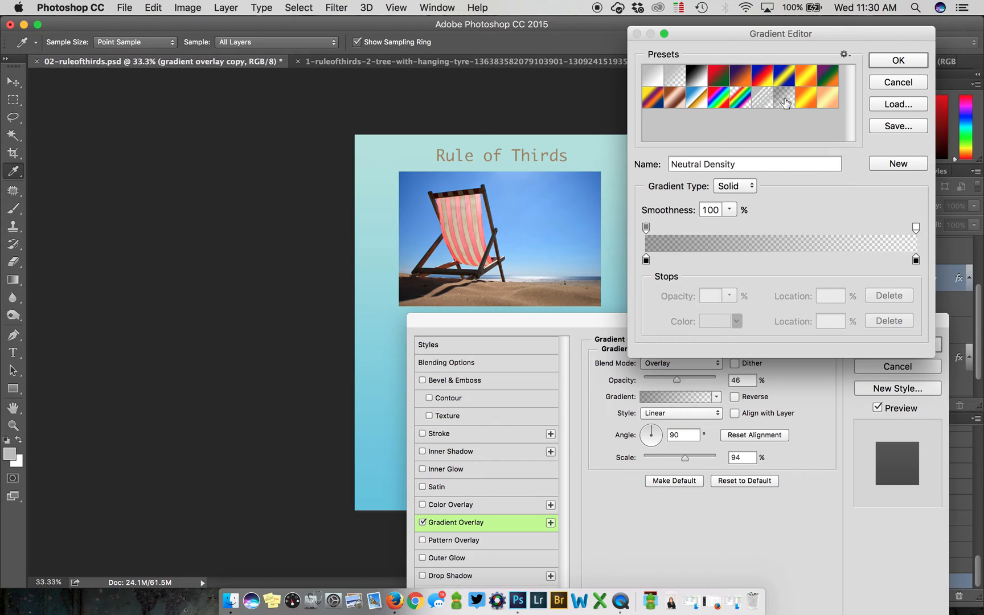
click(674, 78)
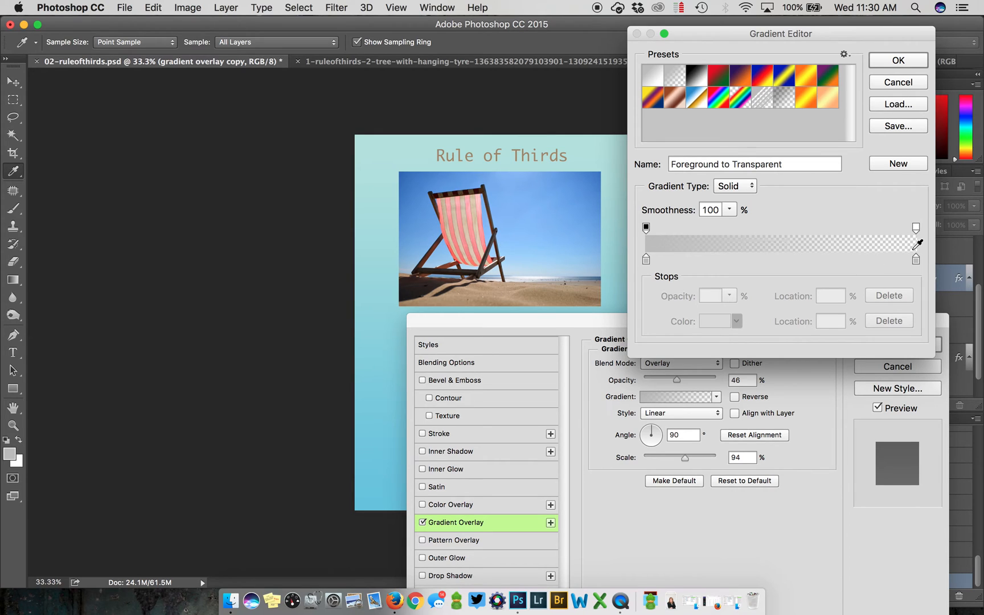
Step: Change the starting colour stop of the photo's overlay gradient to bright yellow f9f72d and accept the edited gradient
double_click(646, 259)
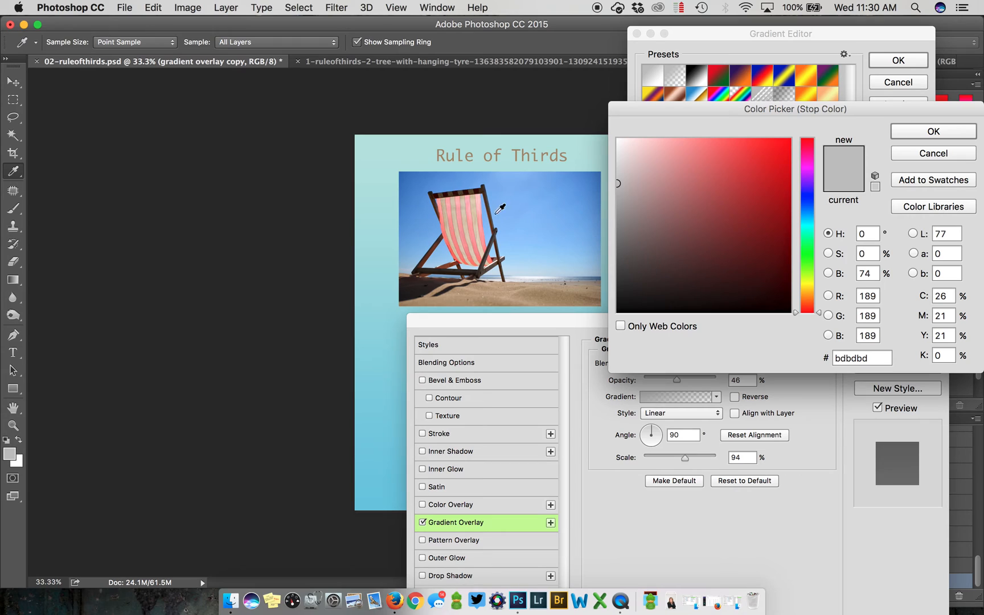
click(808, 283)
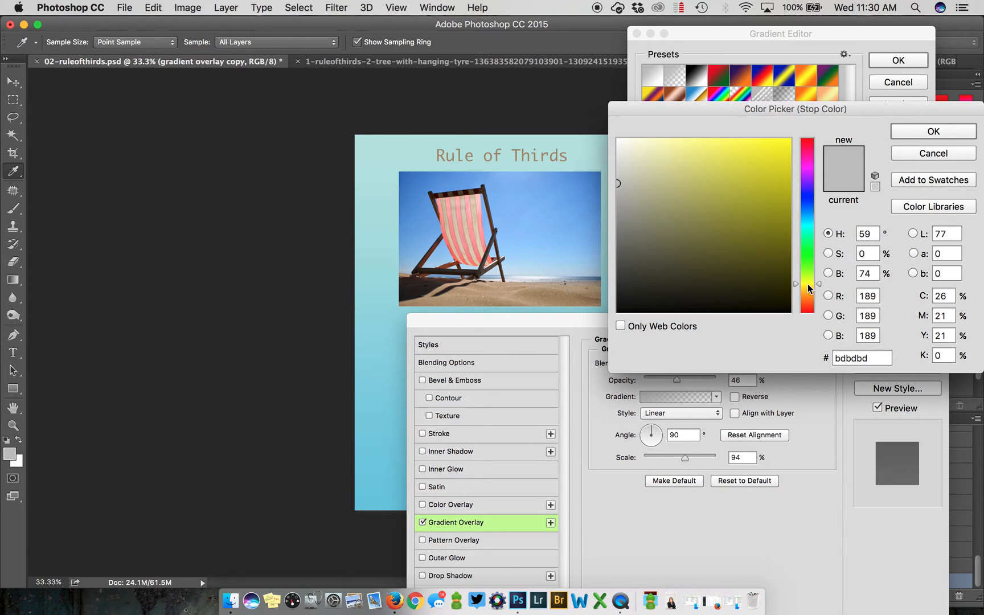
click(725, 201)
click(751, 181)
click(764, 161)
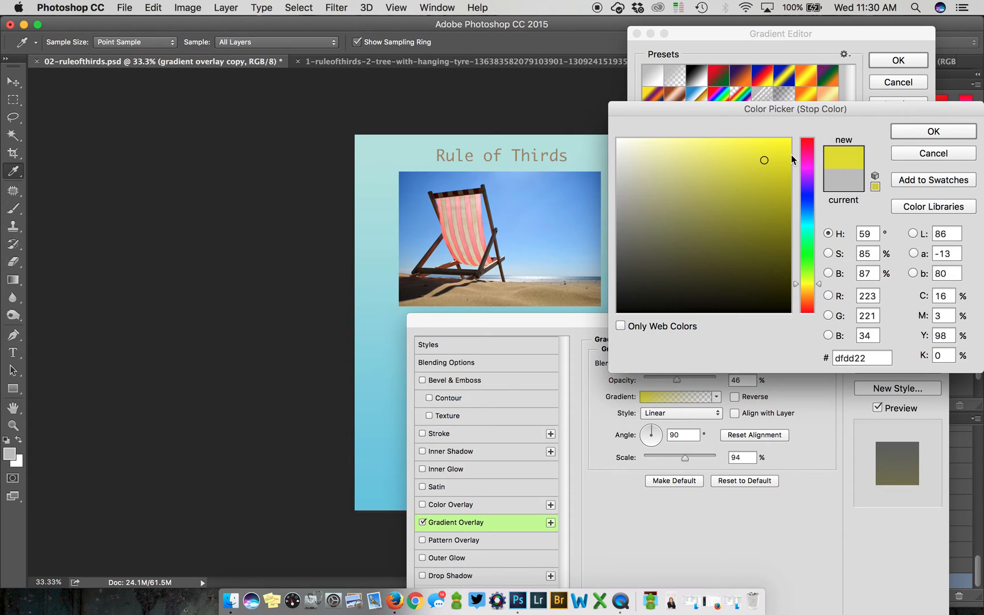
click(782, 149)
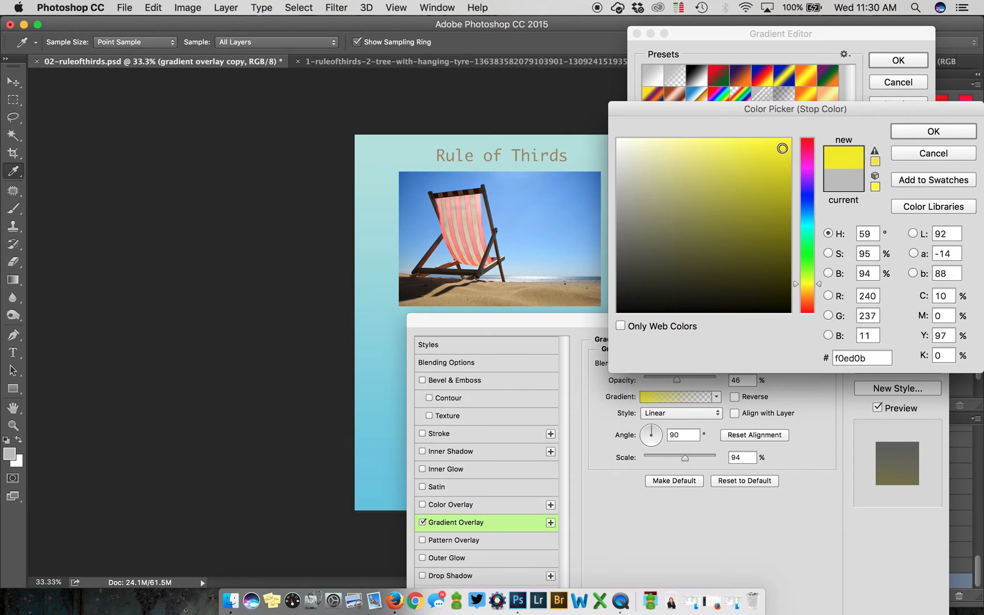
click(781, 185)
click(774, 150)
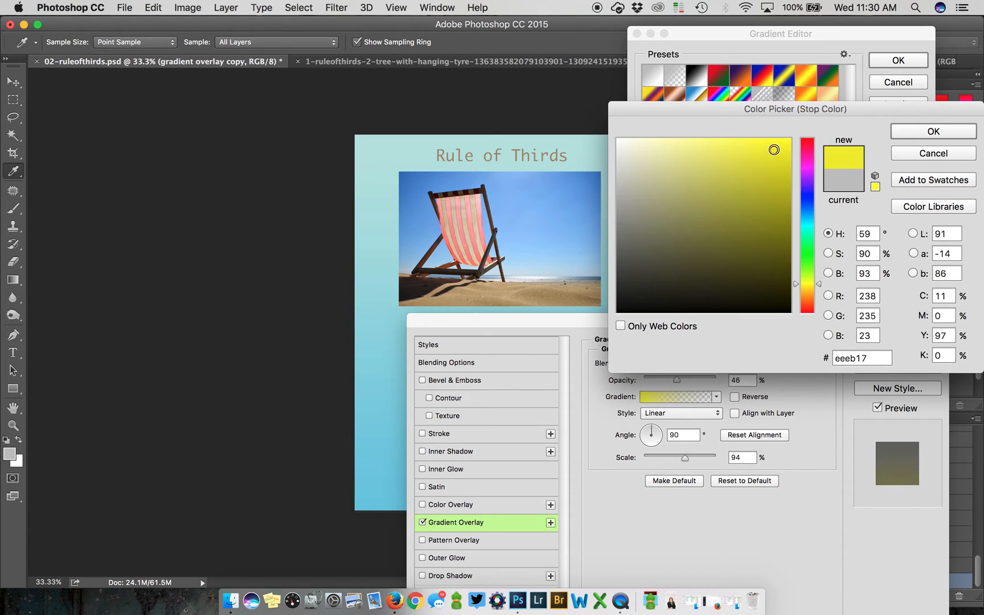
click(745, 149)
click(759, 143)
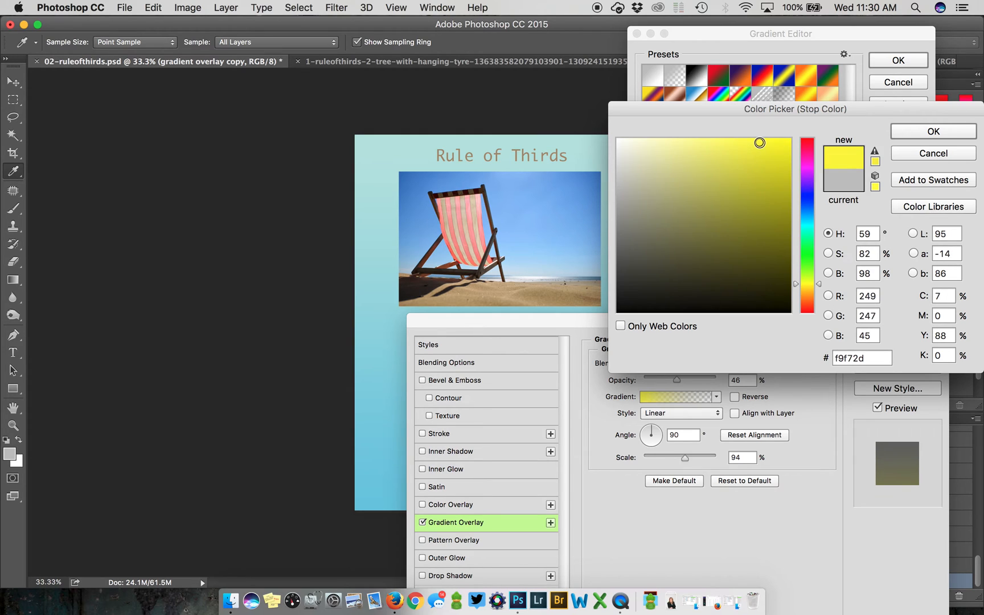
click(933, 132)
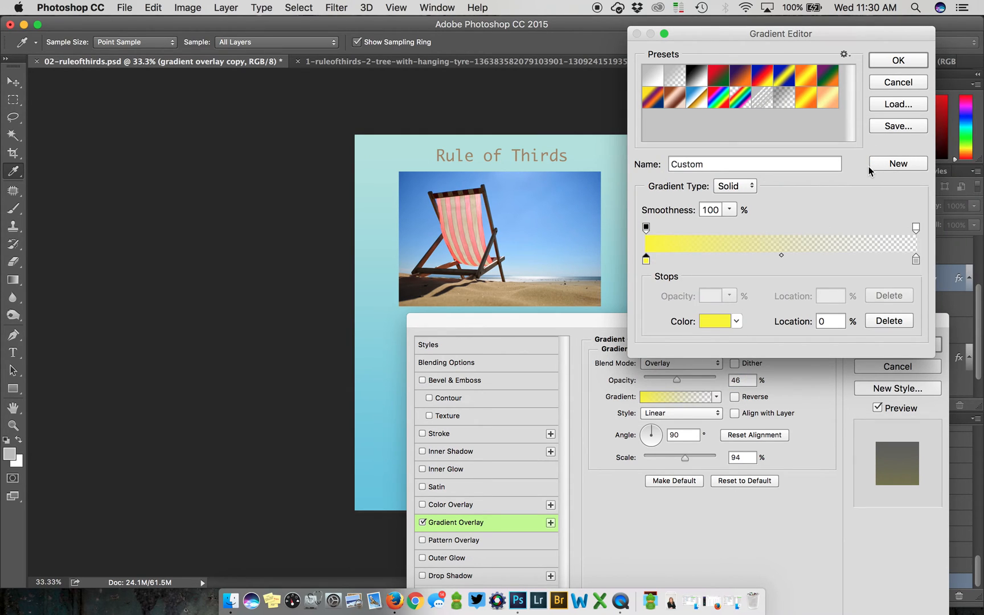
click(891, 63)
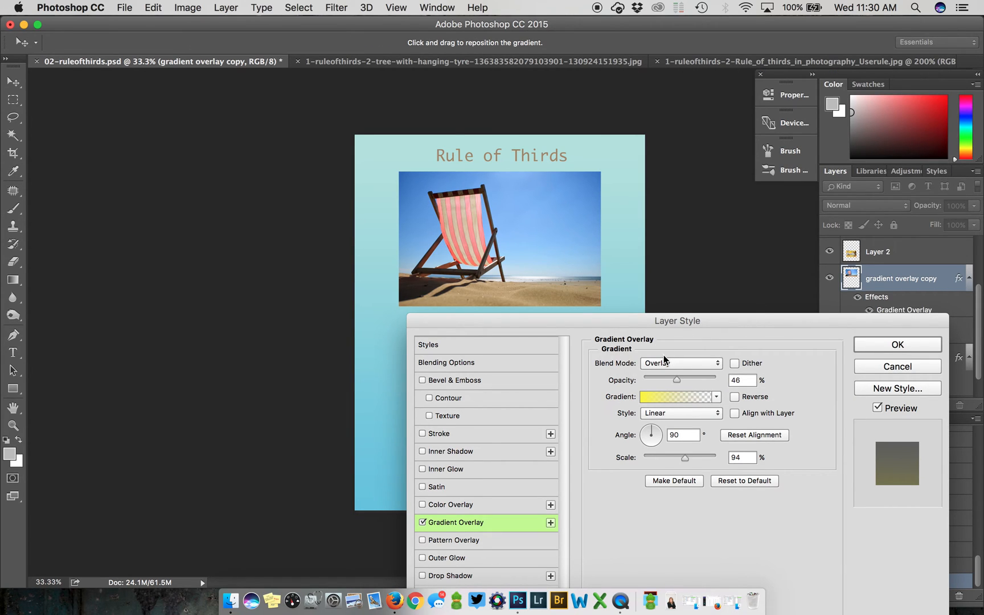
Step: Set the gradient overlay to Normal blend mode at 100% opacity and compare the photo with and without it
drag(664, 322, 663, 318)
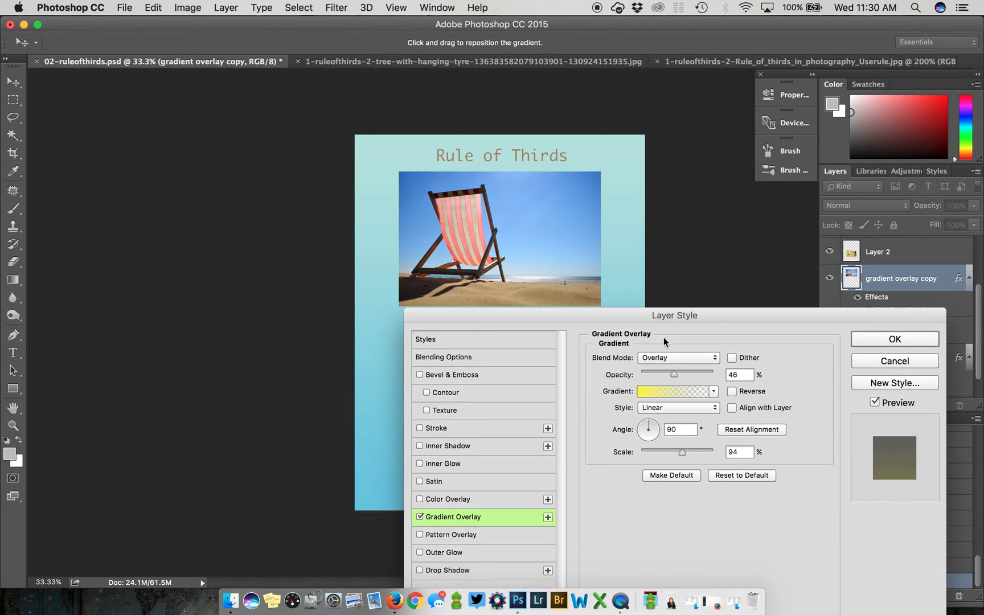
click(674, 358)
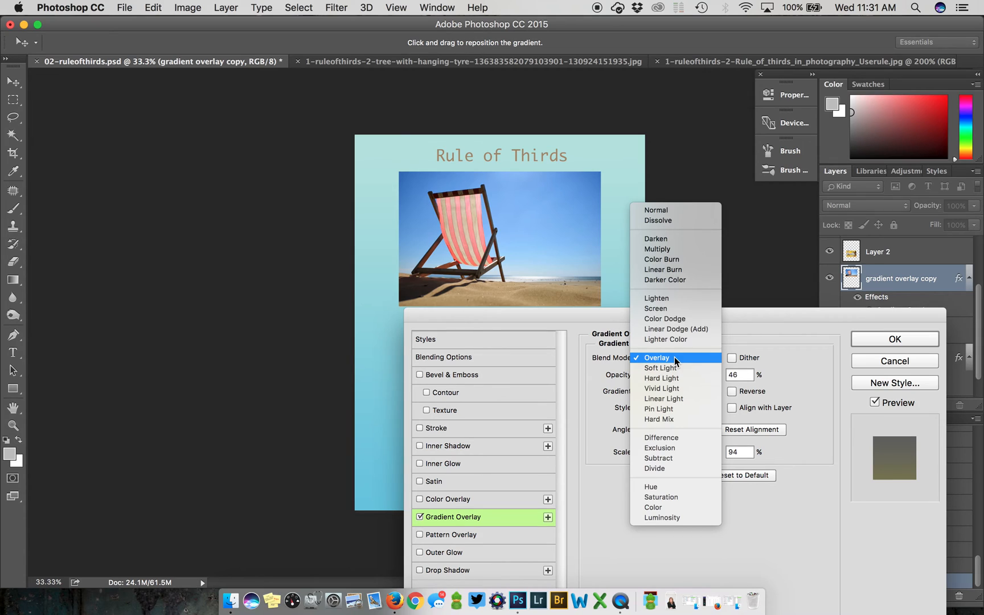
click(661, 211)
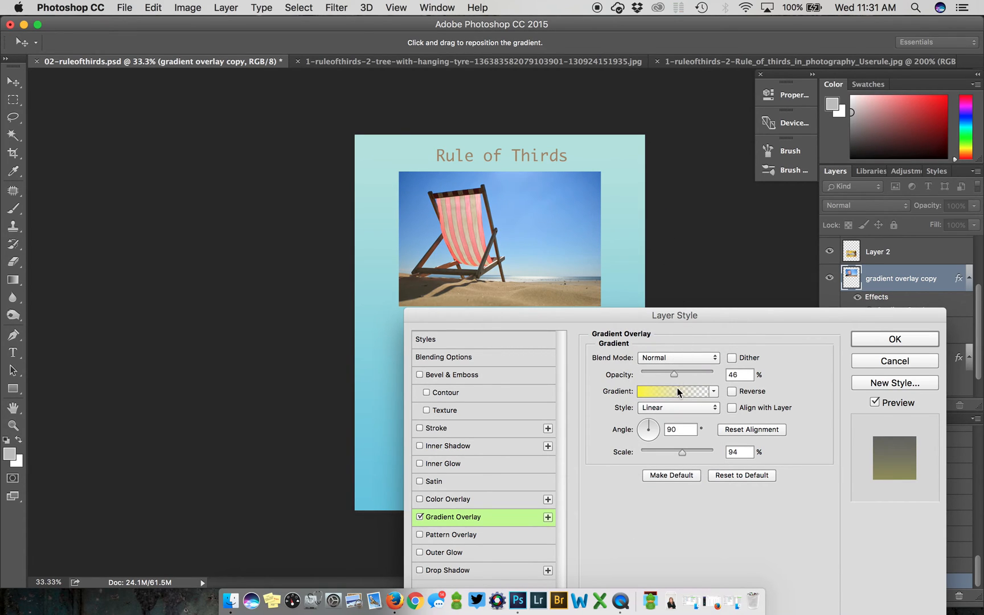
drag(691, 371, 734, 370)
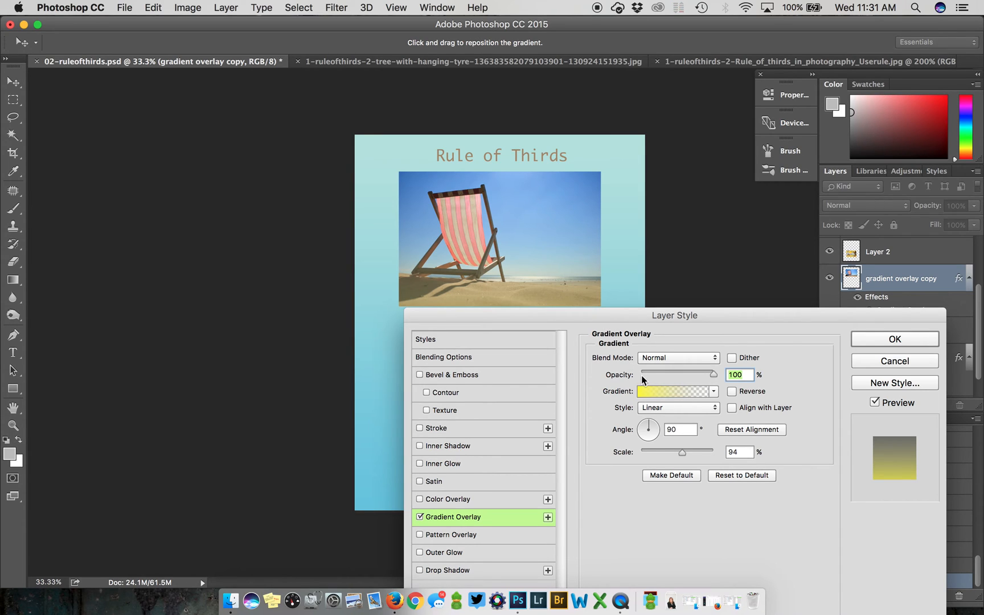
click(874, 402)
click(874, 403)
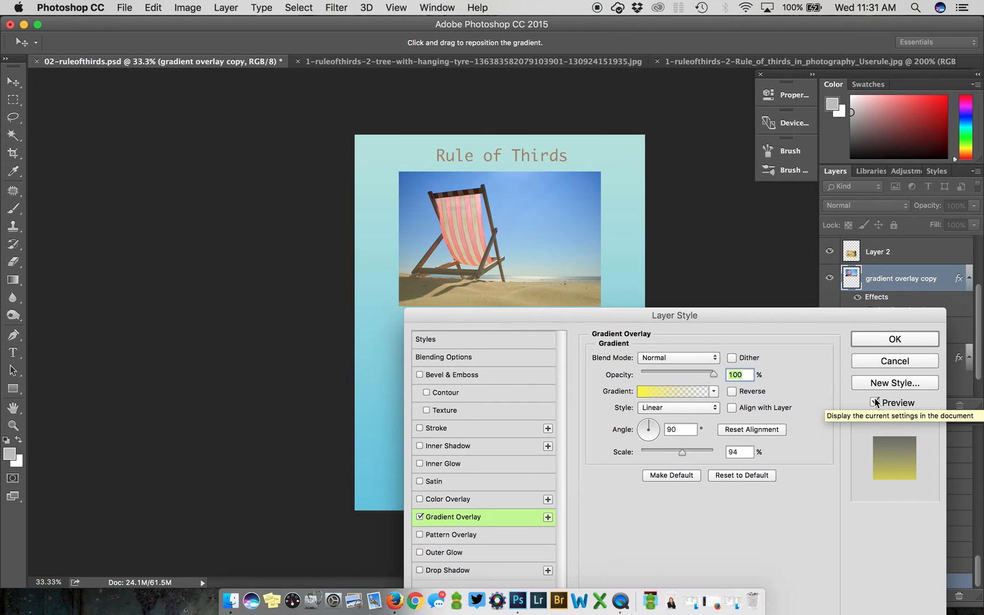
Step: Try the Darken and Multiply blend modes for the gradient overlay, and settle on Screen
click(695, 358)
click(692, 385)
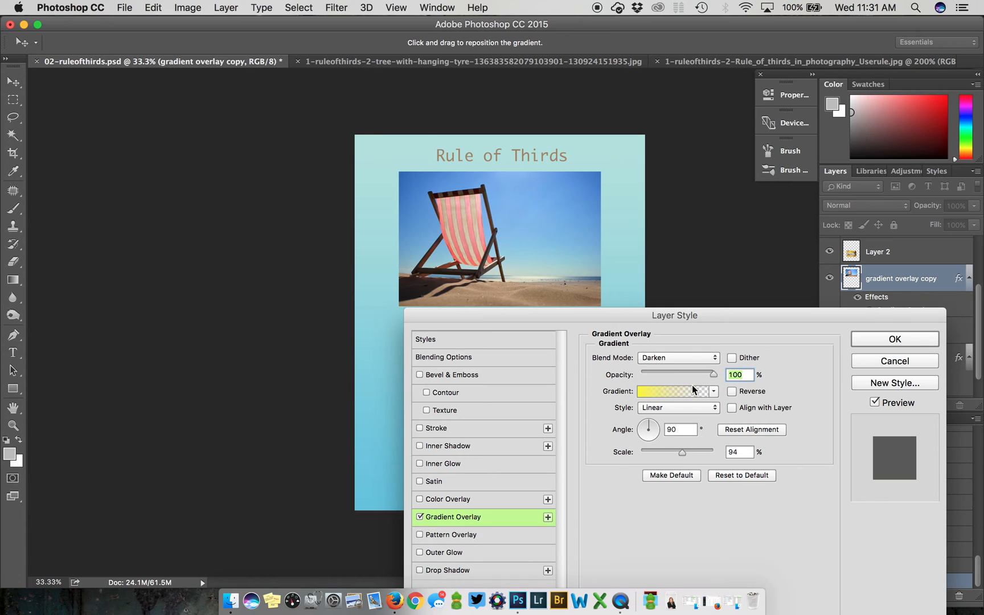
click(688, 359)
click(687, 370)
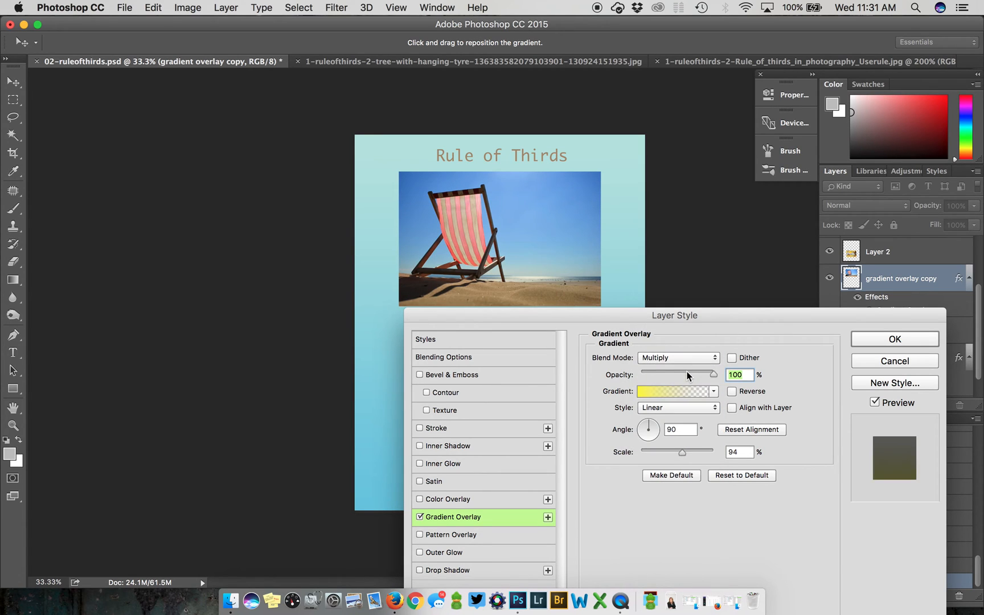
click(676, 357)
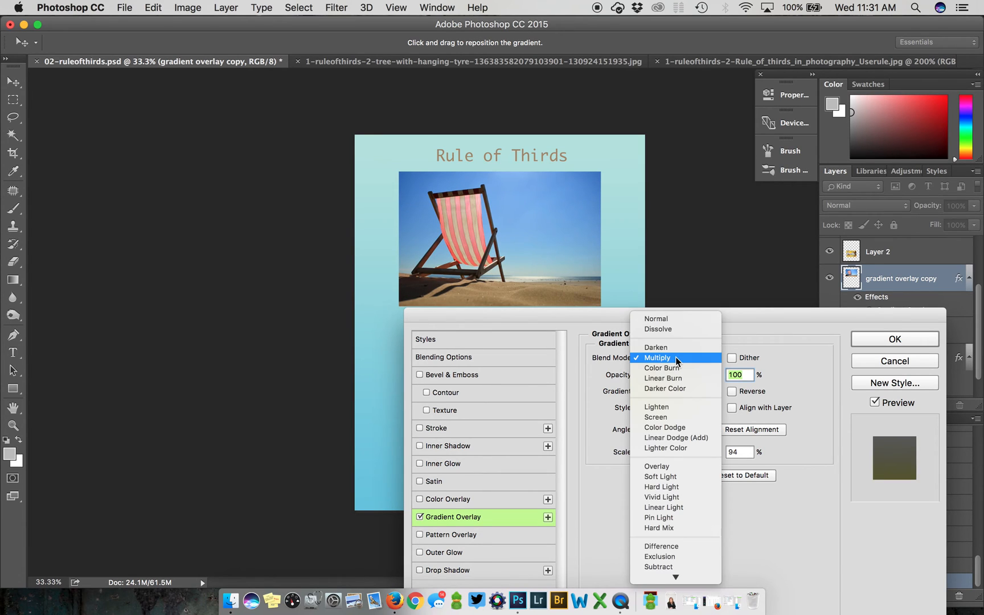
click(676, 415)
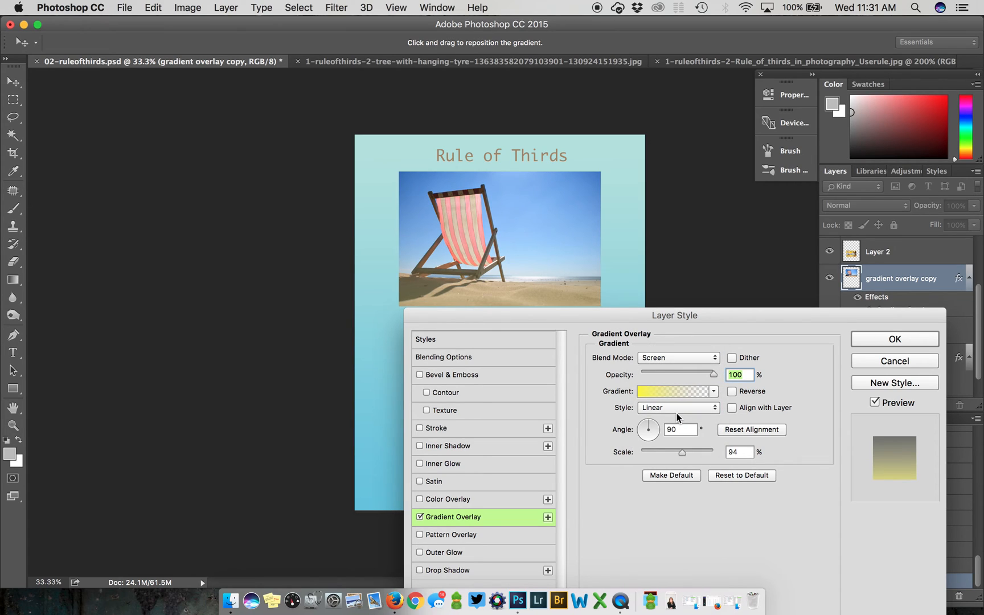
Step: Compare the beach chair photo with and without the Screen overlay using the style preview, and apply the layer style
click(875, 403)
click(875, 402)
click(874, 403)
click(875, 403)
click(874, 403)
click(874, 402)
click(875, 402)
click(874, 402)
click(872, 340)
Step: Toggle the visibility of the gradient overlay copy layer to compare it with the original photo, leaving the layer shown
click(829, 279)
click(829, 279)
click(830, 279)
click(830, 279)
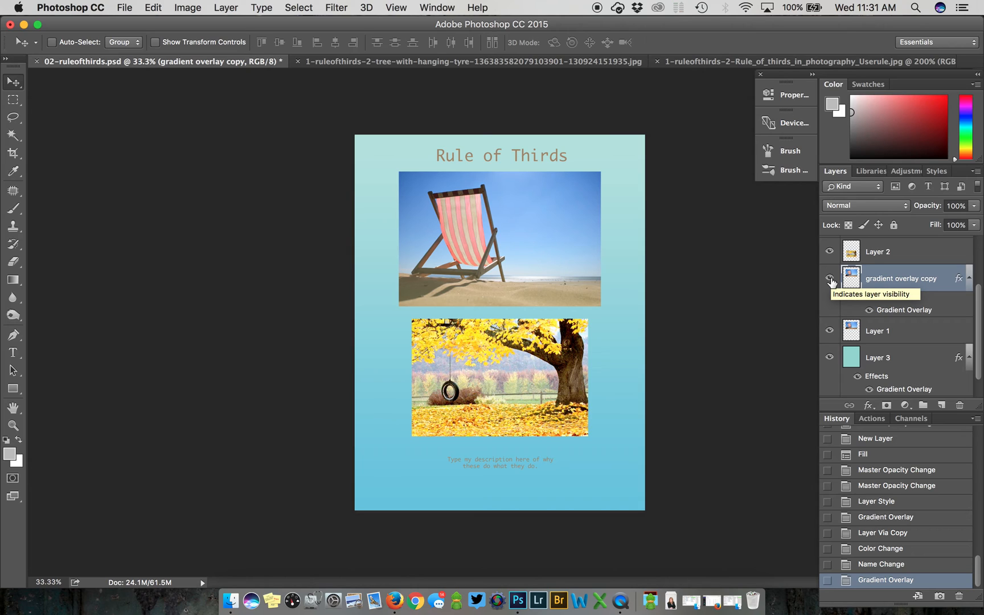
click(829, 279)
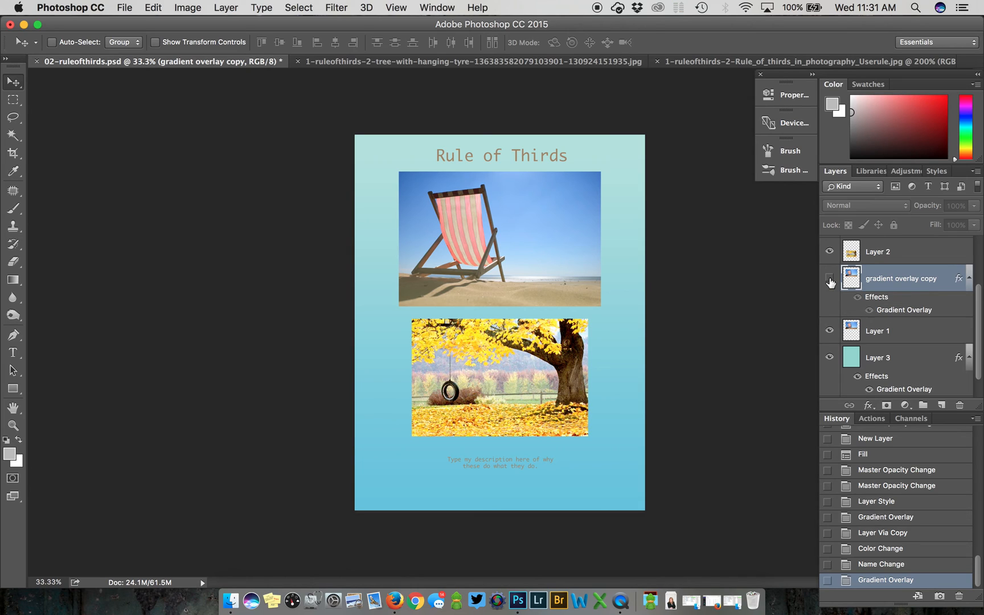
click(829, 279)
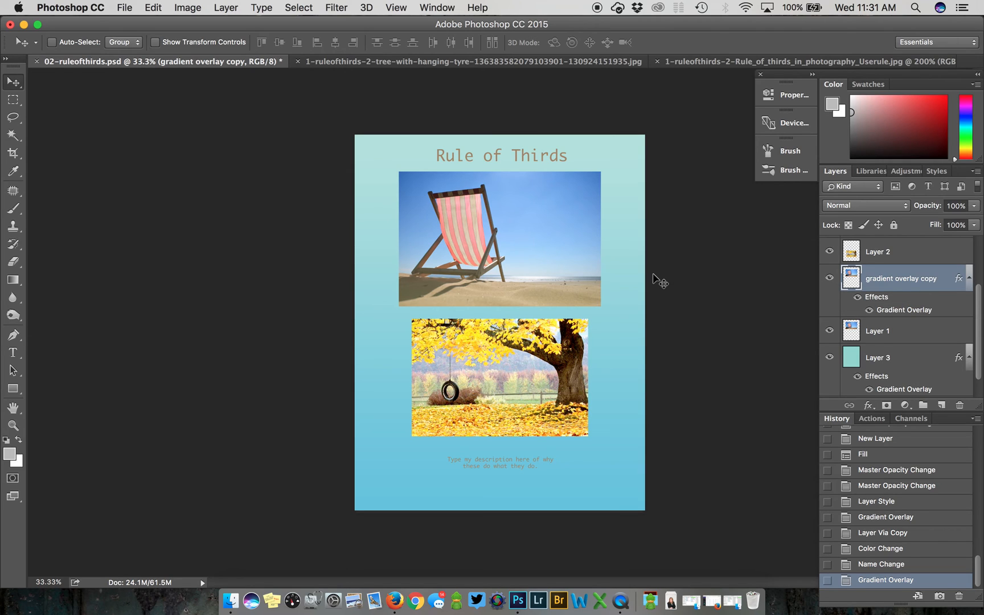
double_click(889, 310)
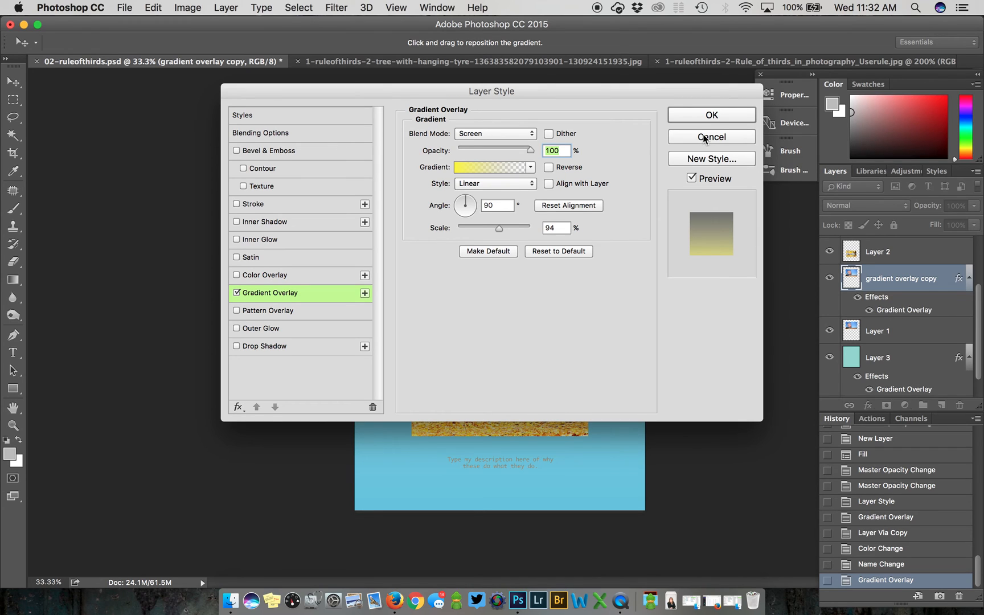
drag(308, 90, 376, 214)
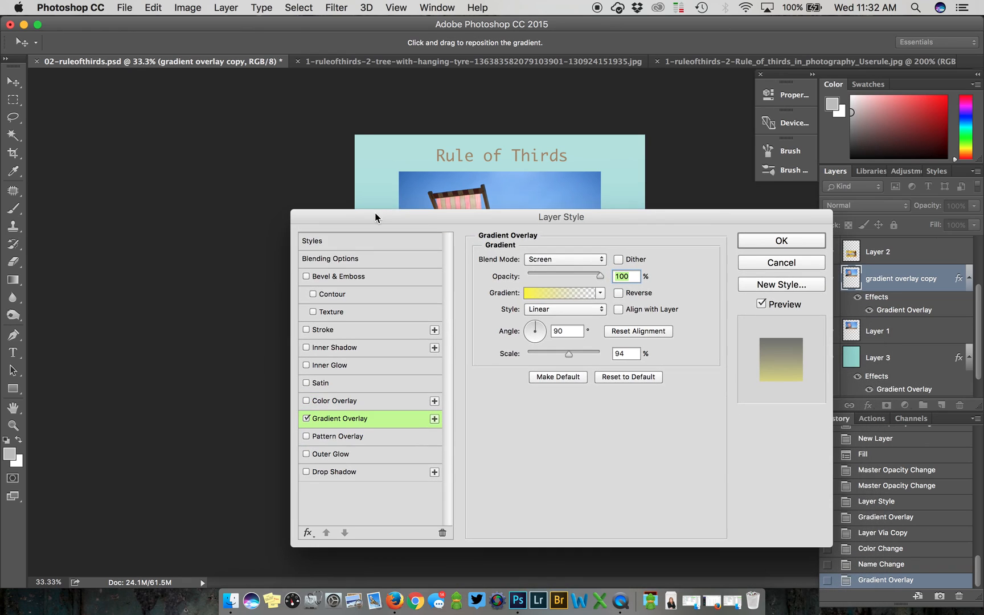
click(750, 262)
Step: Try a black inside stroke on the Layer 3 background, testing sizes such as 32 px, and cancel the style changes
scroll(910, 325, down, 2)
click(892, 362)
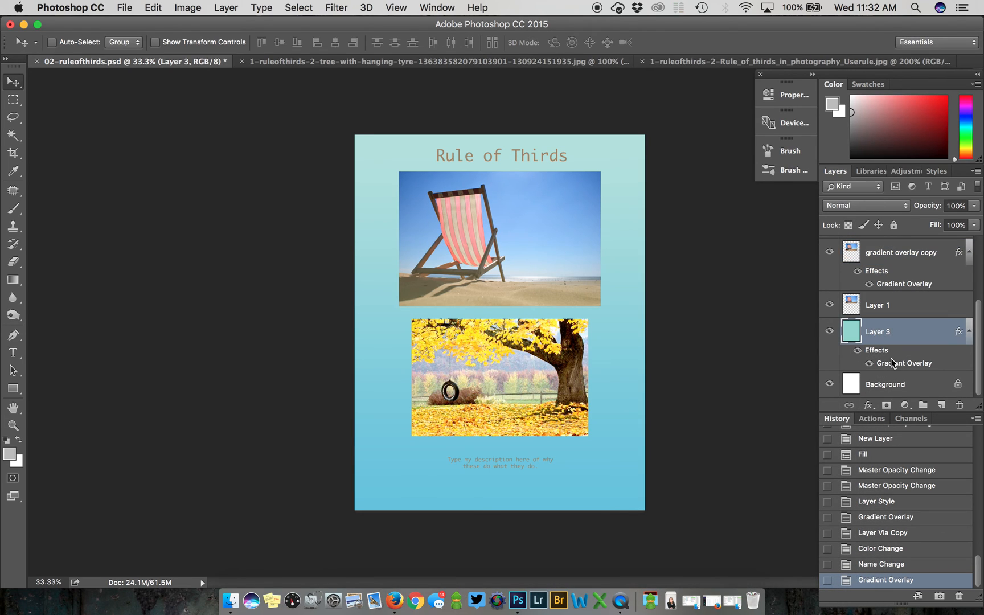
double_click(892, 362)
drag(589, 212, 538, 166)
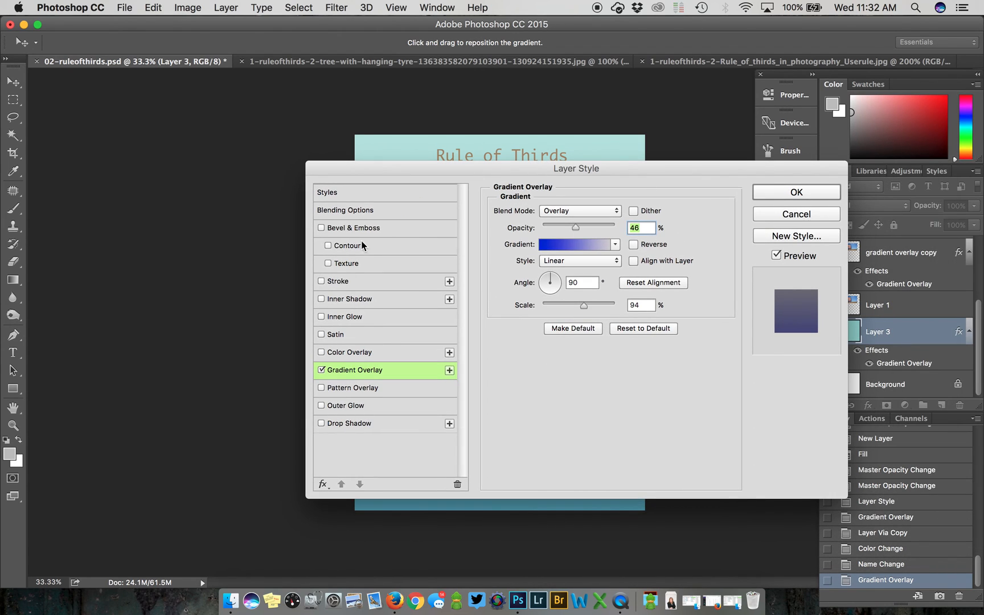
click(340, 281)
mouse_move(374, 166)
mouse_down()
mouse_move(430, 178)
mouse_move(604, 180)
mouse_up()
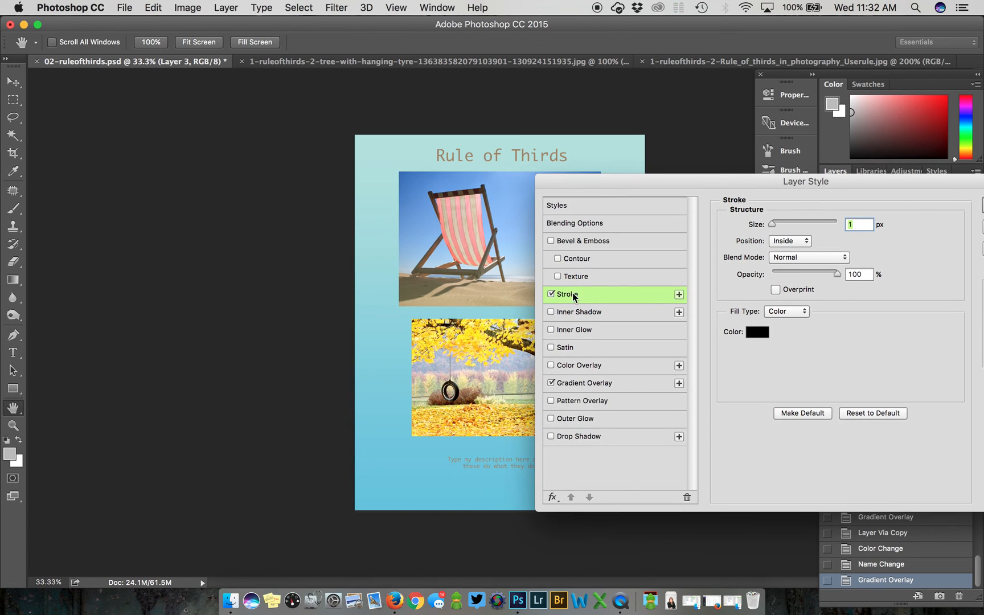
click(784, 222)
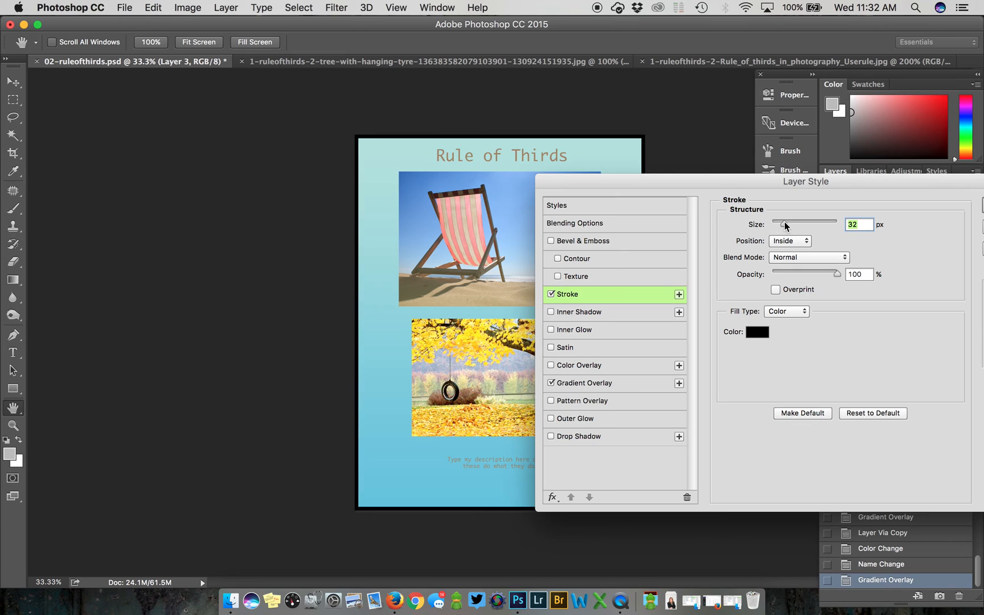
mouse_move(791, 223)
mouse_down()
mouse_move(830, 225)
mouse_move(753, 229)
mouse_move(815, 220)
mouse_move(738, 217)
mouse_move(690, 182)
mouse_move(574, 199)
mouse_up()
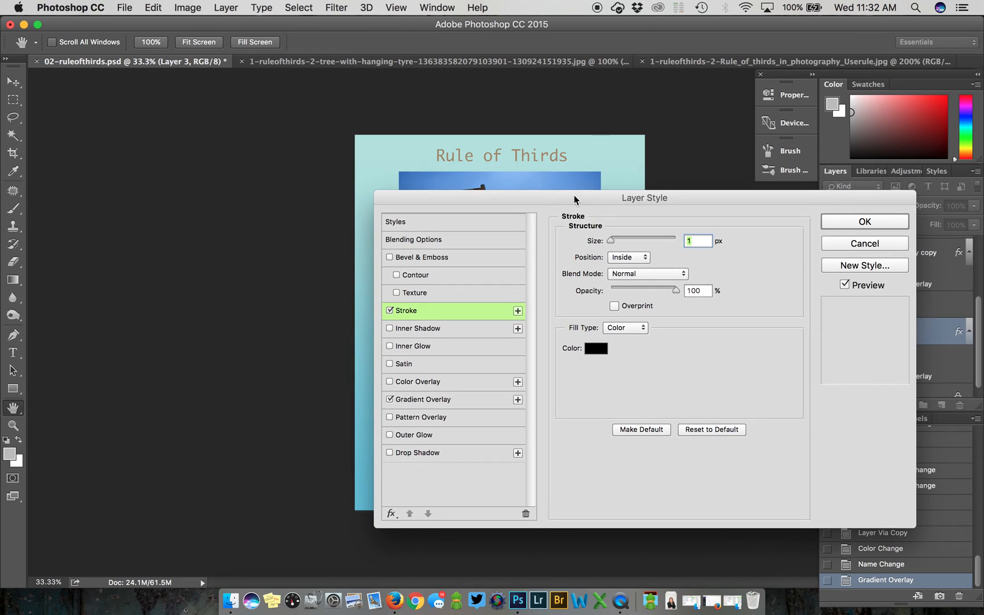
click(866, 243)
Step: Add a 2 px inside stroke in pale pink e9dcdc to the gradient overlay copy layer
click(888, 283)
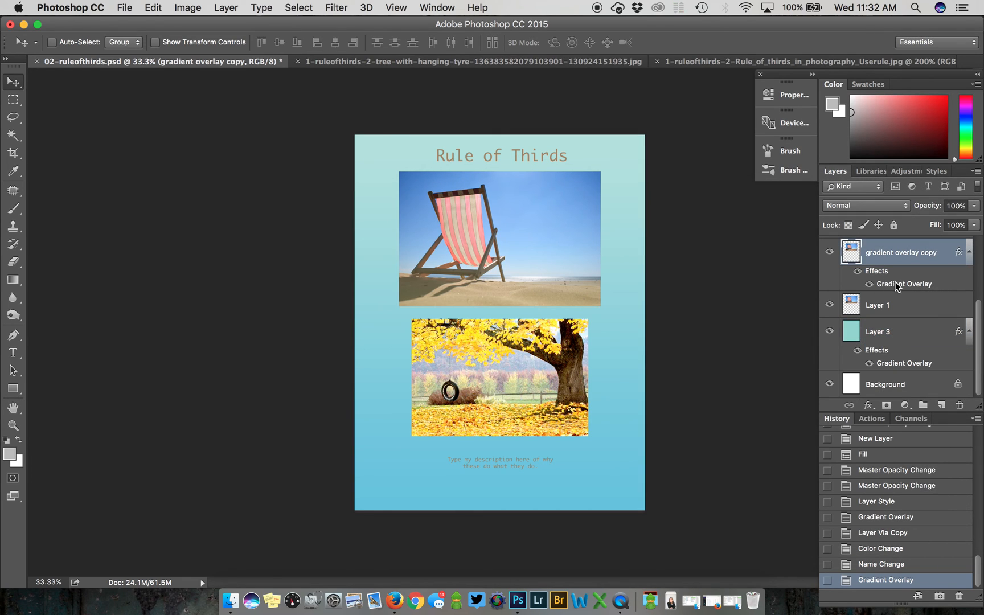
double_click(896, 286)
drag(664, 198, 694, 310)
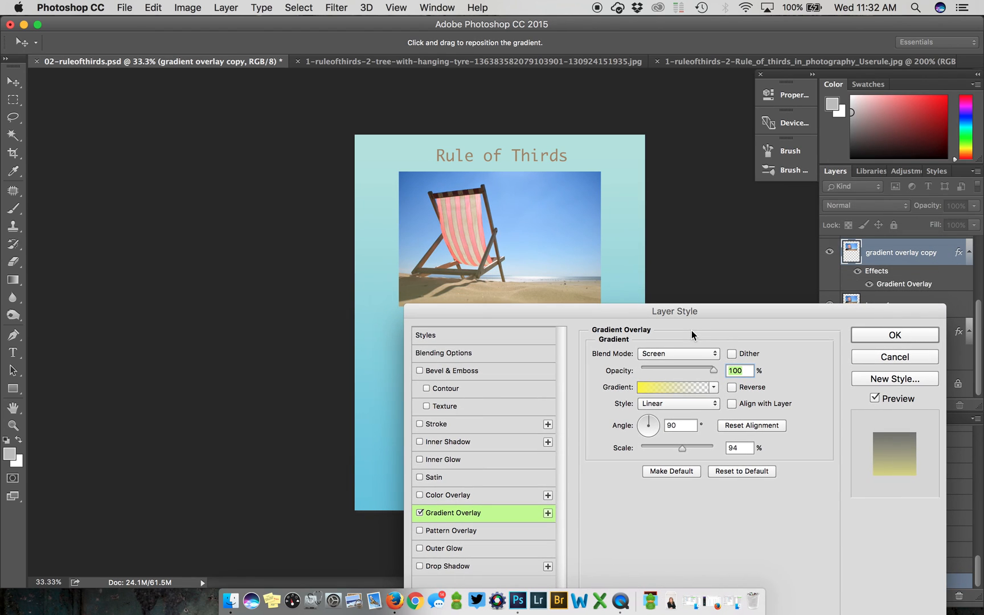
click(429, 426)
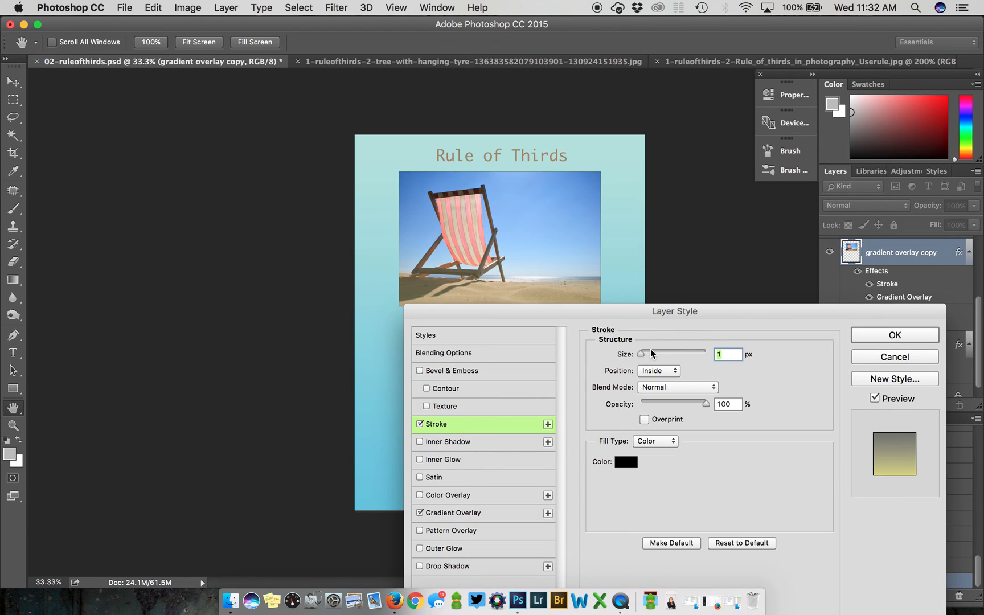
mouse_move(642, 355)
mouse_down()
mouse_move(657, 352)
mouse_move(647, 353)
mouse_up()
click(626, 461)
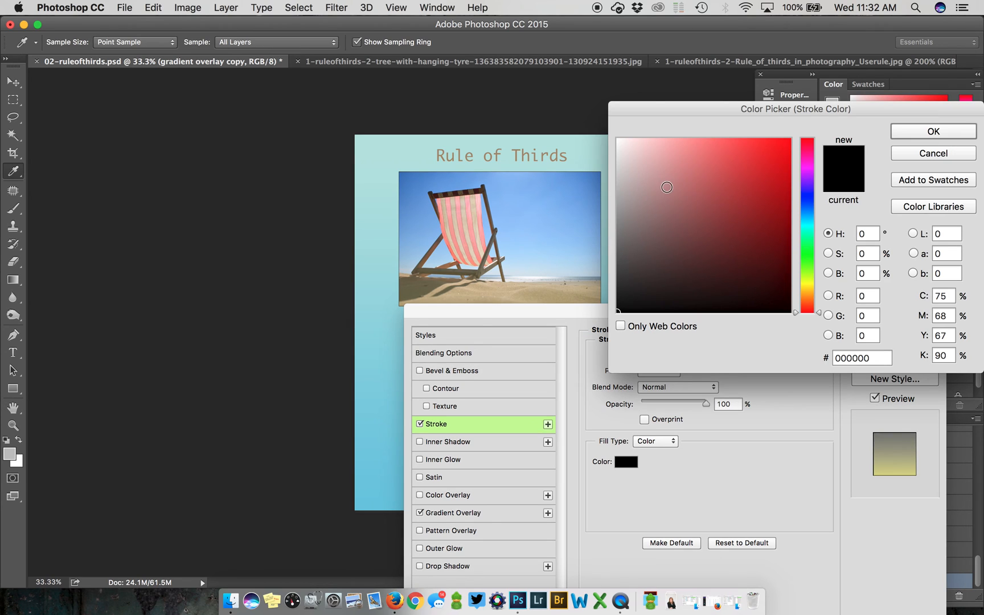
click(665, 186)
click(626, 153)
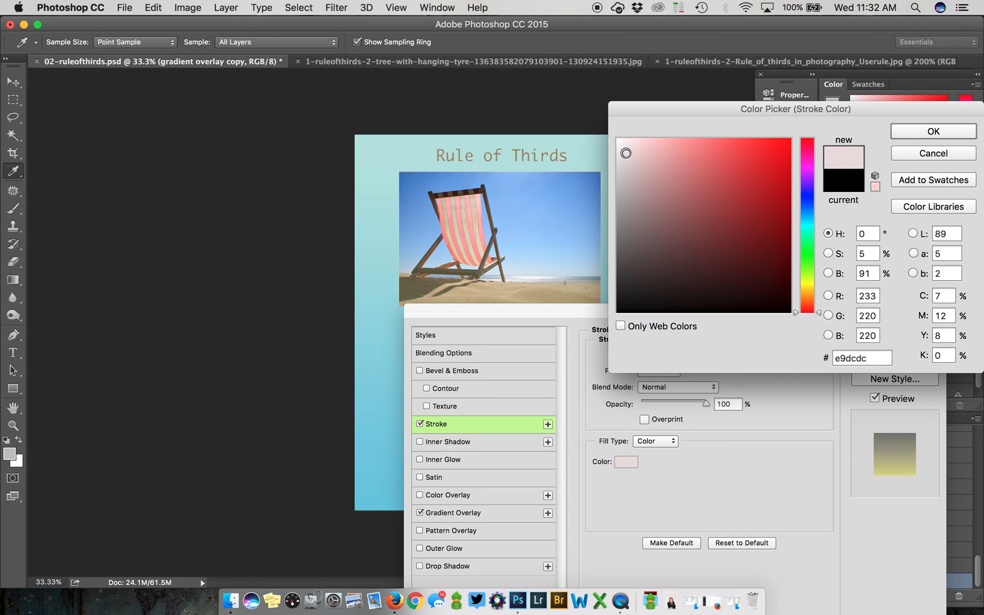
key(Return)
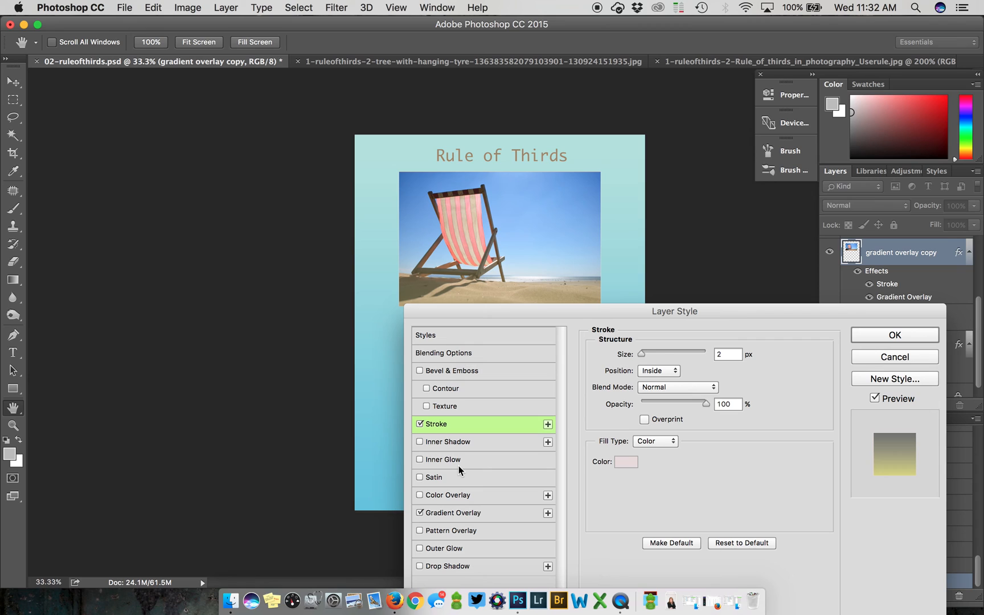
Step: Add a drop shadow to the gradient overlay copy layer with 52% opacity, 133° angle, 15 px distance and 16% spread
click(449, 566)
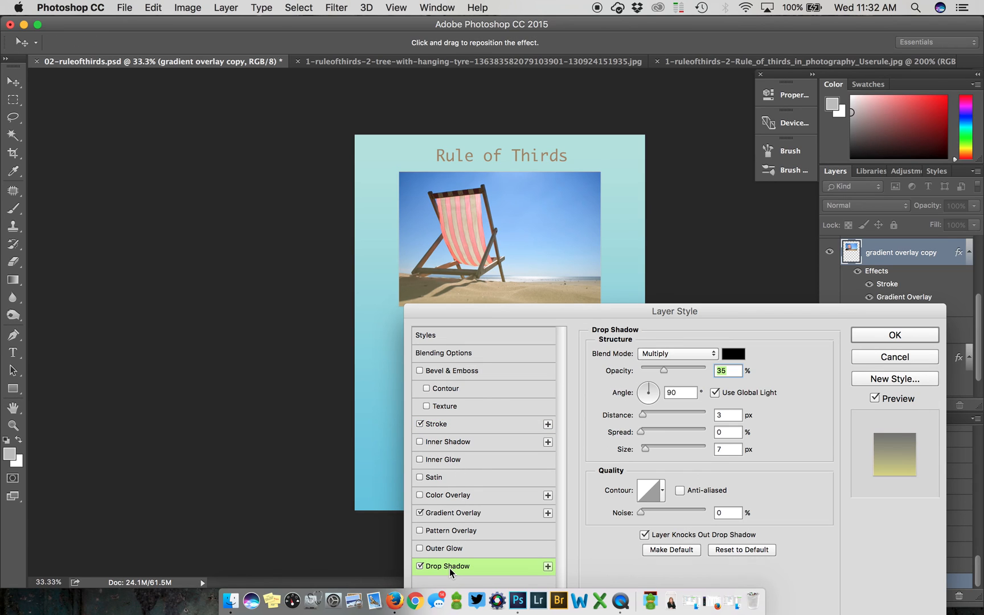
drag(606, 310, 605, 330)
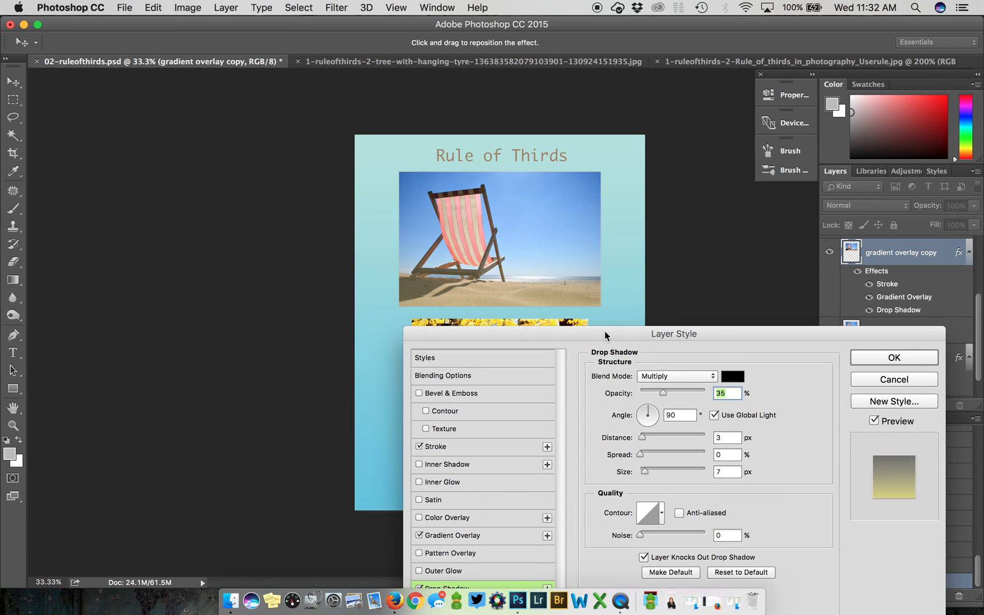
click(649, 454)
click(650, 437)
click(674, 391)
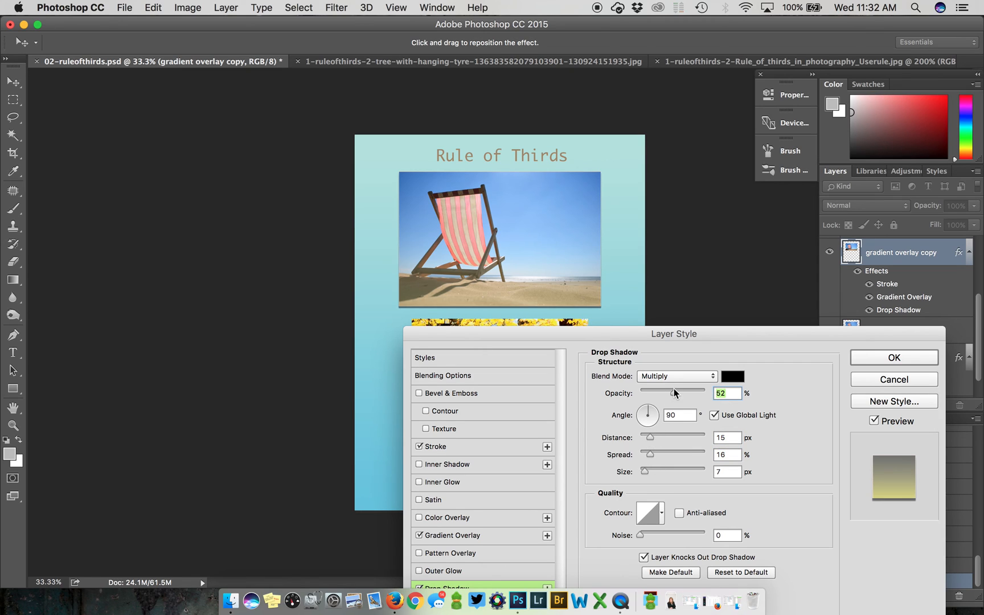
drag(645, 405, 642, 411)
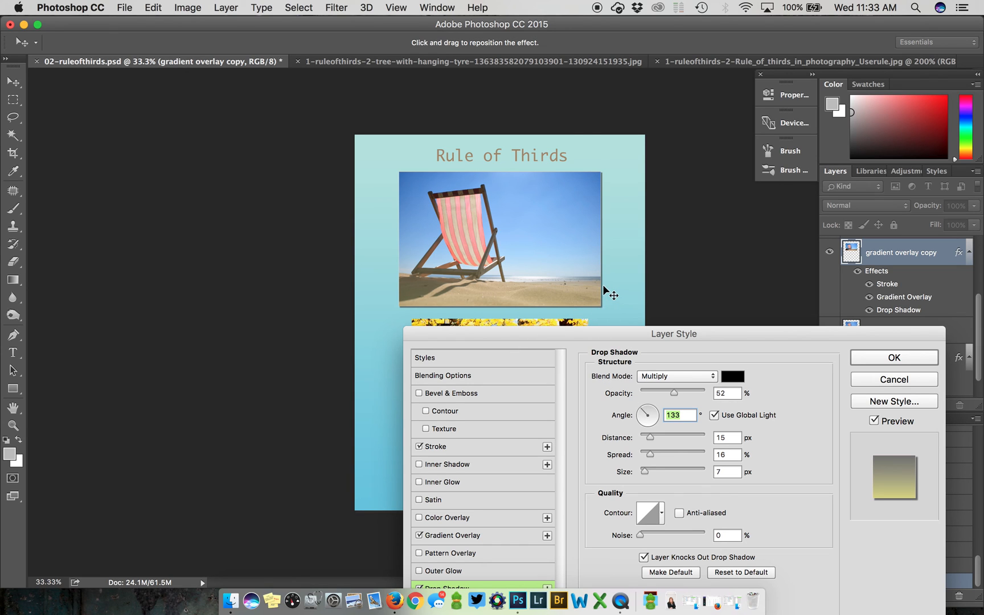
drag(656, 338, 656, 166)
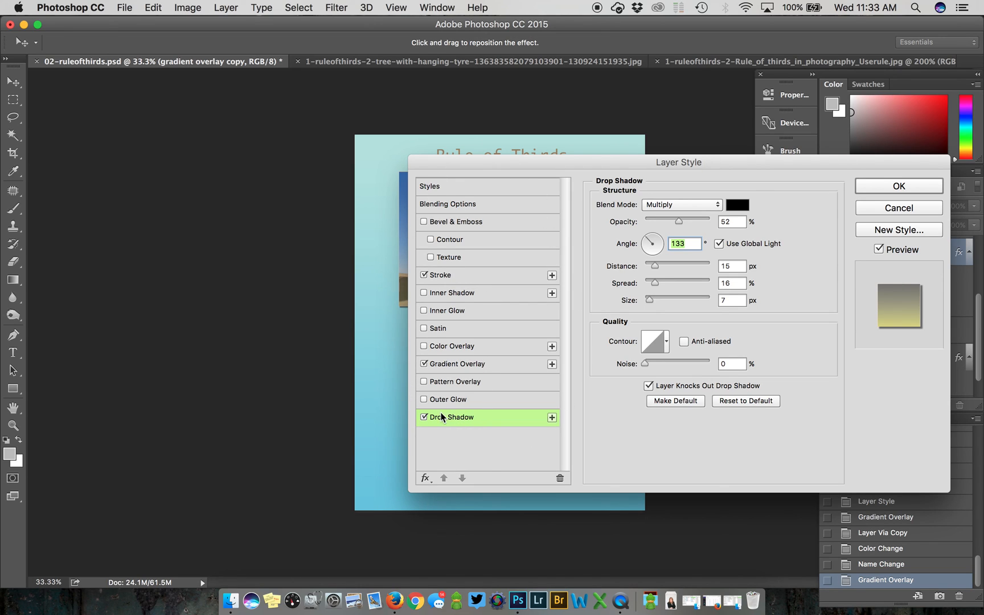
click(872, 185)
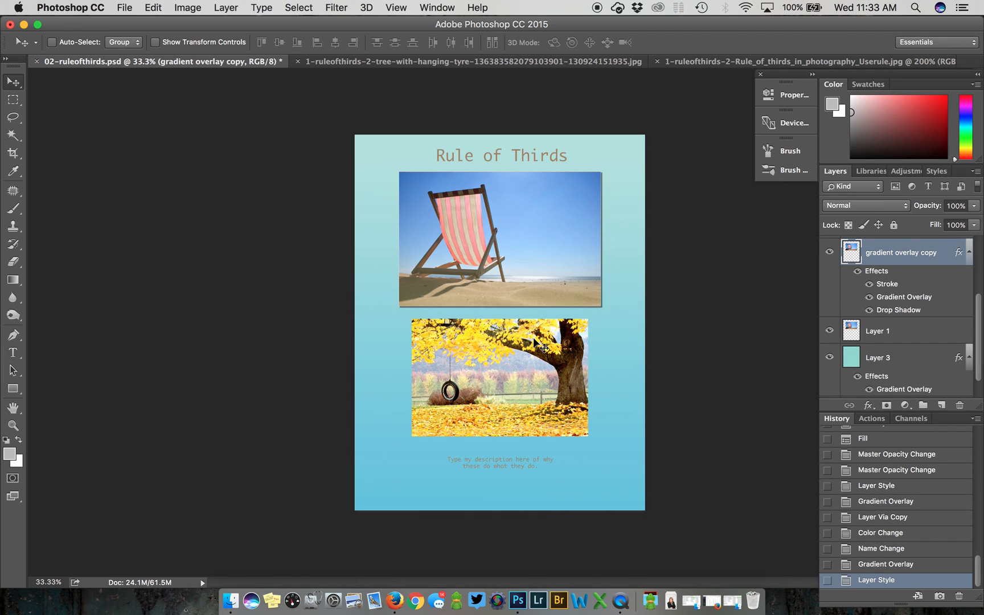
Step: Examine the stroke and drop shadow along the beach chair photo's edges up close, and return to the full poster view
super+click(587, 287)
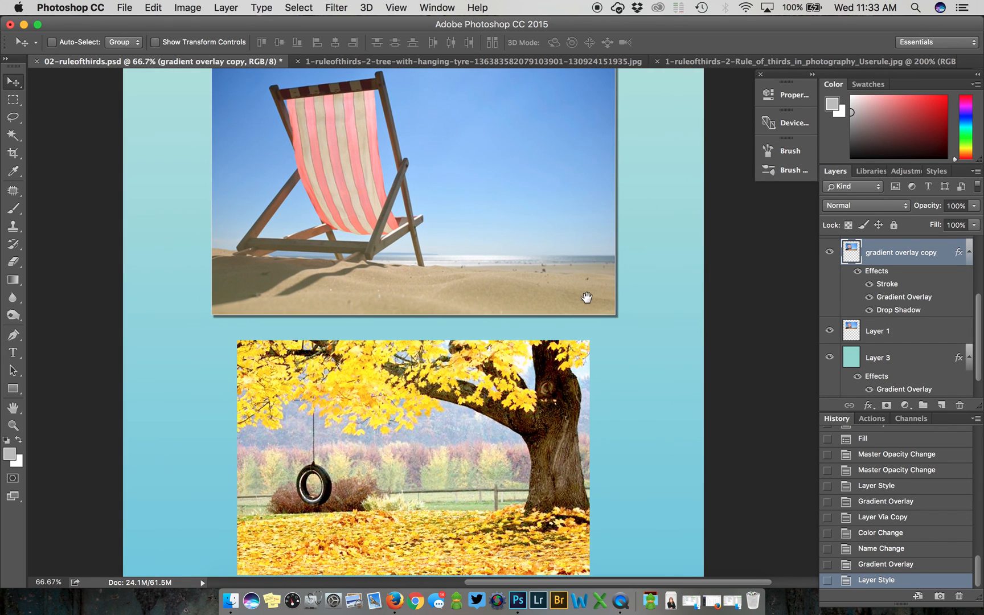
super+click(599, 432)
super+click(601, 434)
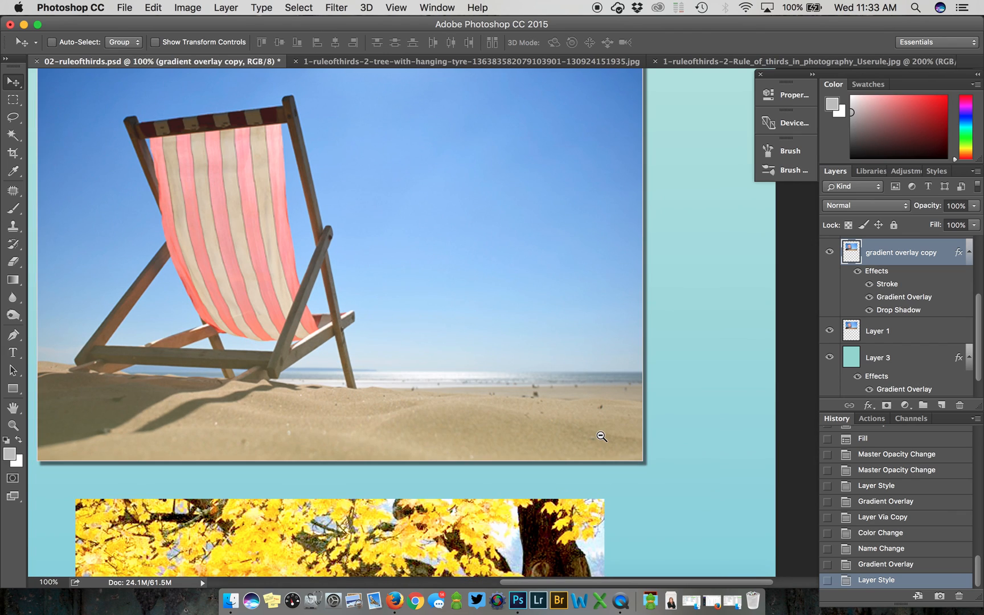
alt+click(600, 434)
alt+click(600, 435)
alt+click(601, 434)
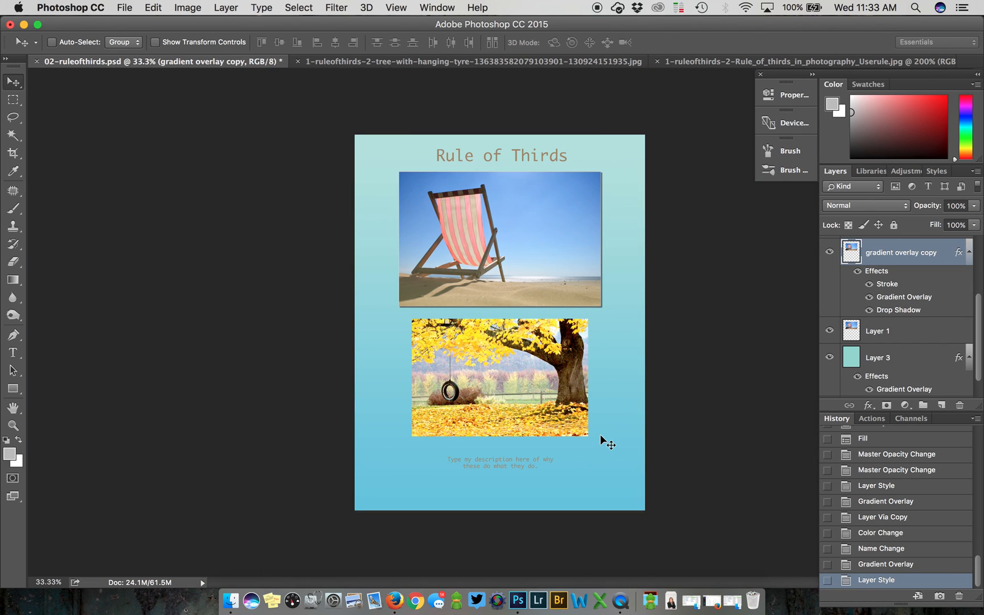
Step: Add a drop shadow with 36% opacity to the Rule of Thirds title layer, keeping the shadow color black
scroll(873, 362, up, 4)
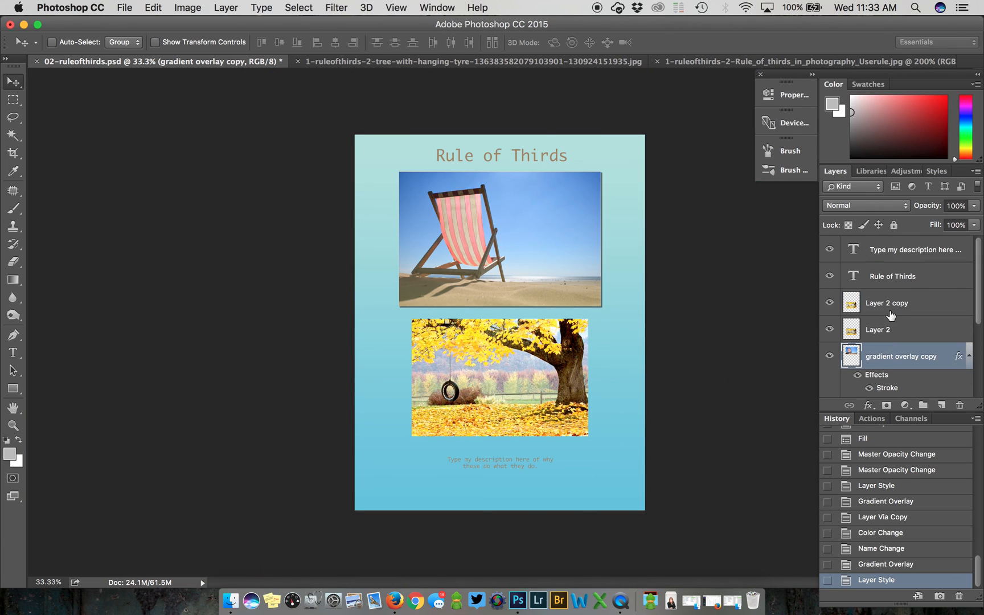
click(881, 279)
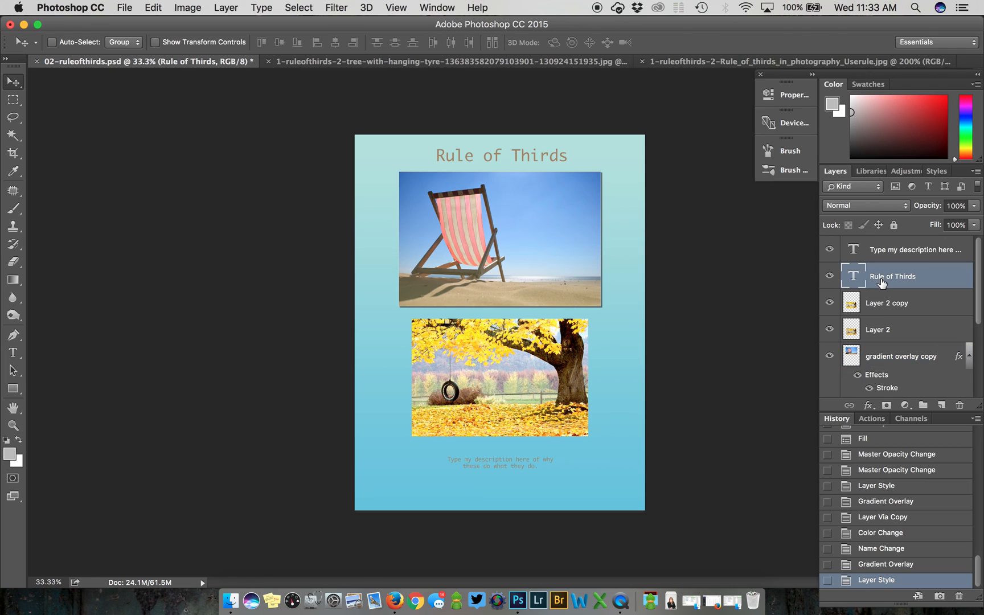
double_click(934, 275)
drag(609, 139, 605, 211)
click(461, 464)
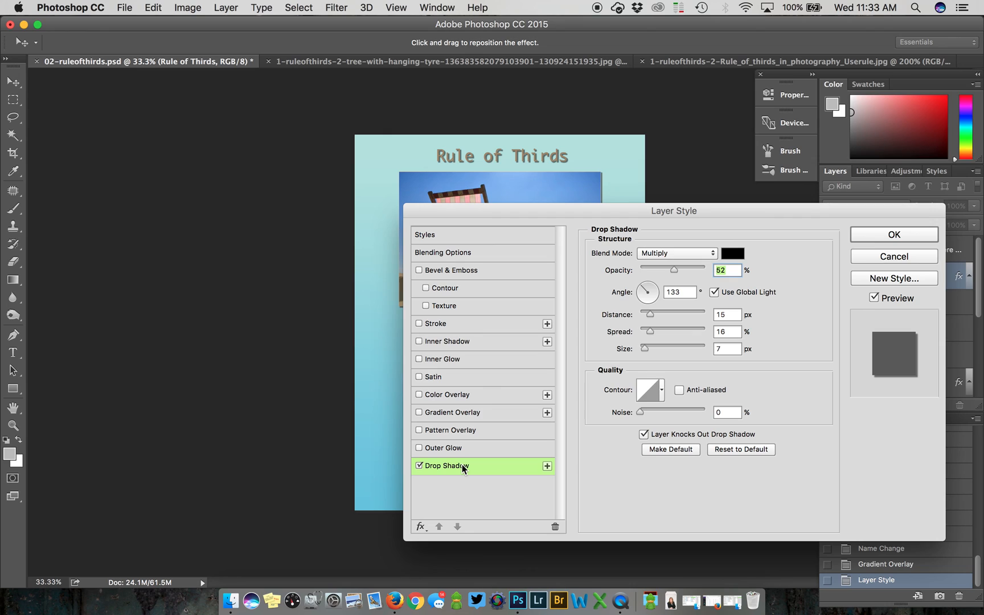
click(663, 267)
click(733, 254)
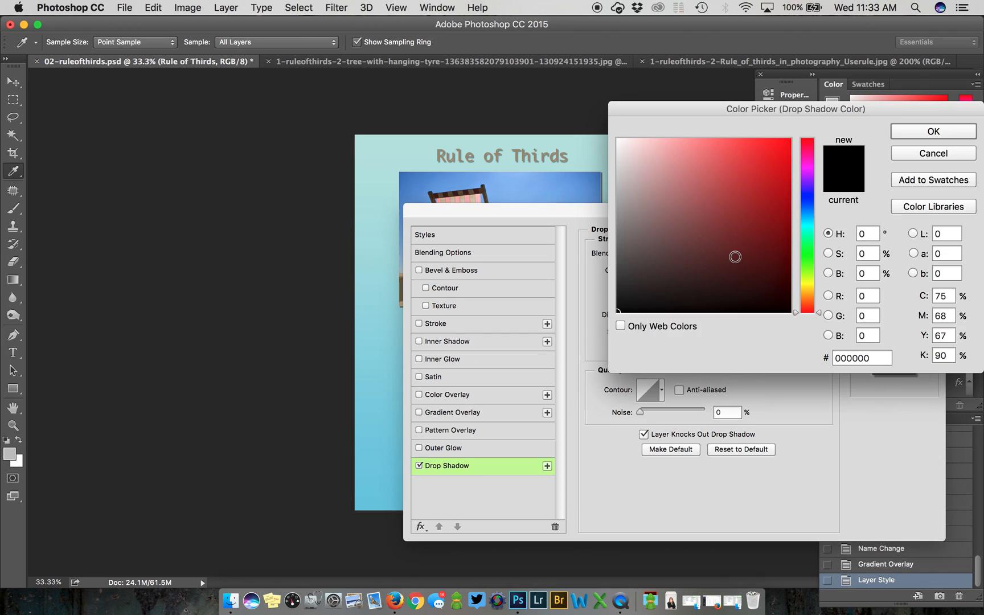
click(914, 156)
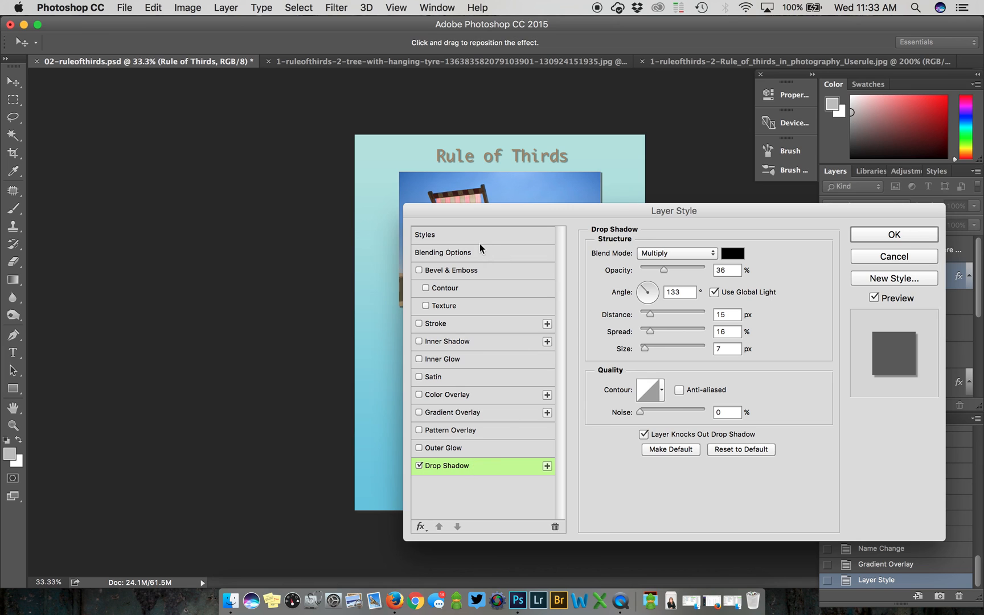
click(907, 236)
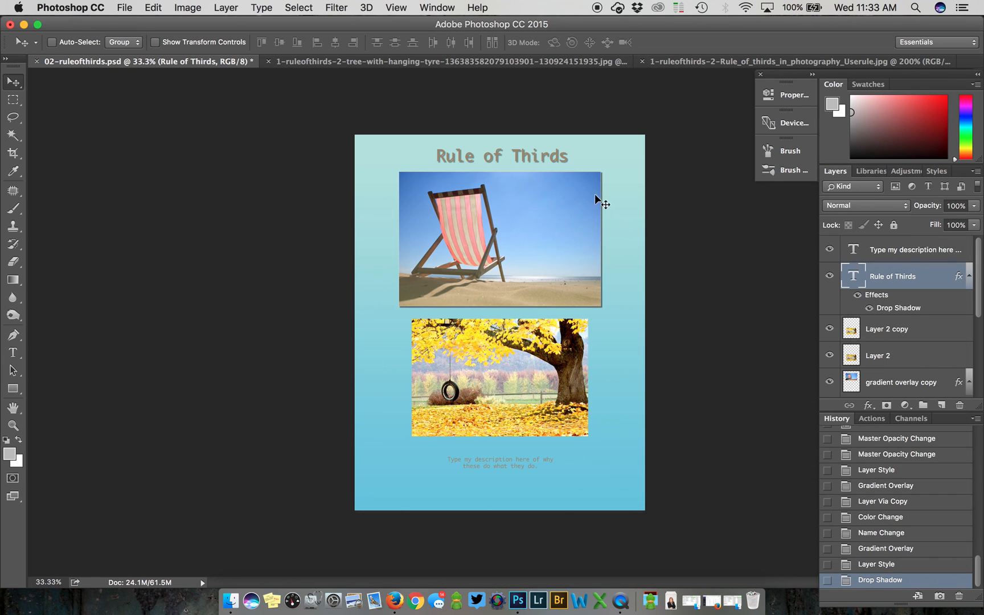
Step: Examine the drop shadow on the Rule of Thirds title up close
super+click(515, 157)
super+click(515, 157)
super+click(515, 158)
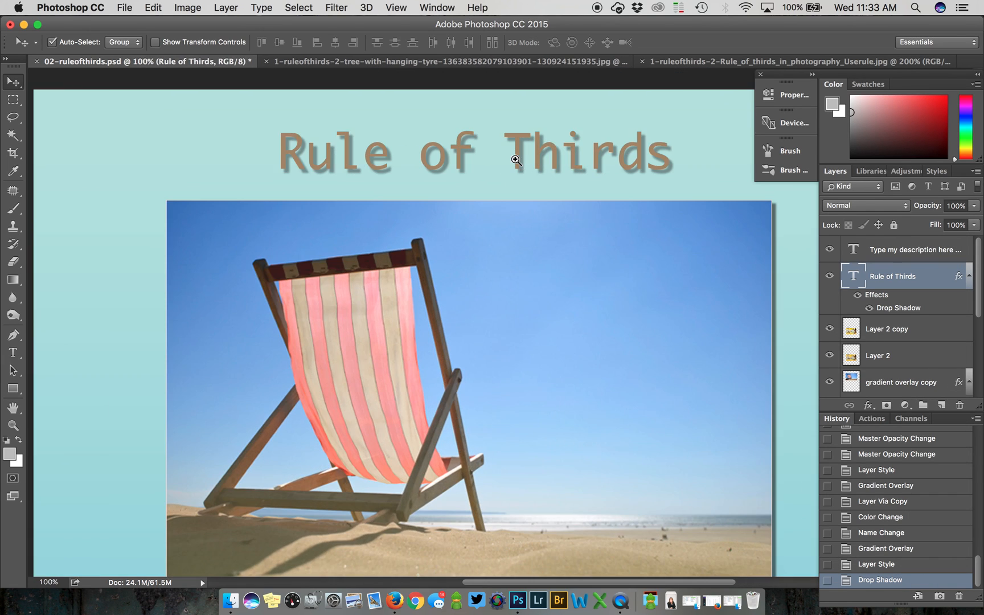
drag(515, 157, 466, 154)
alt+super+click(465, 255)
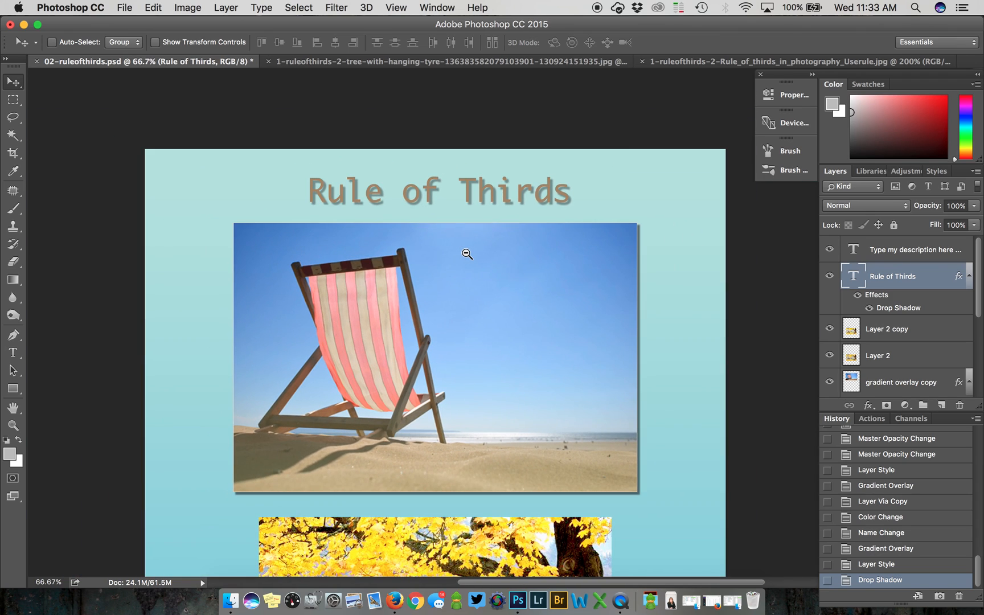